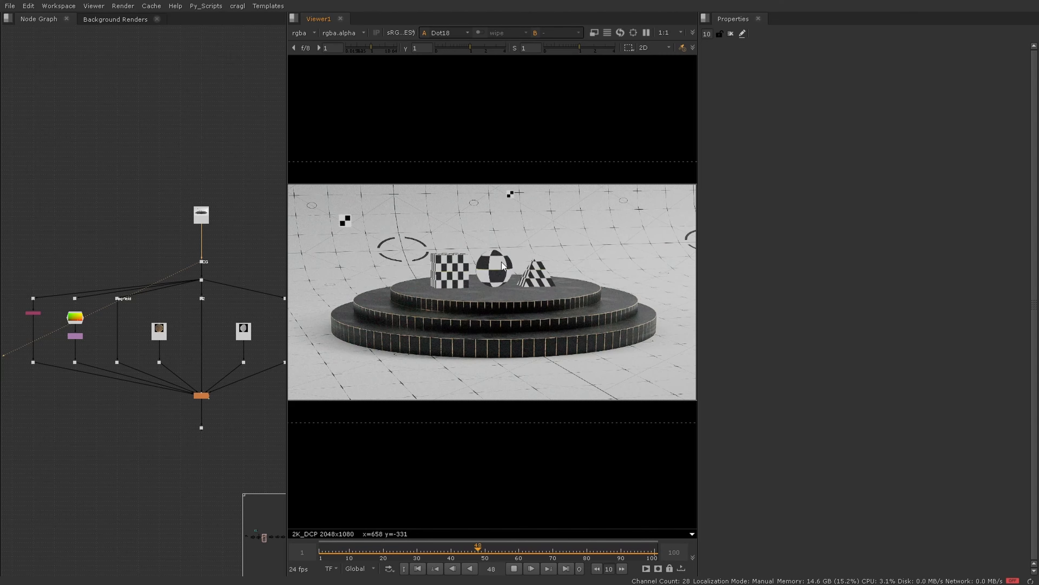
Play the shot, move to frame 20 and examine the checkered sphere's edges and surface up close
scroll(501, 262, up, 8)
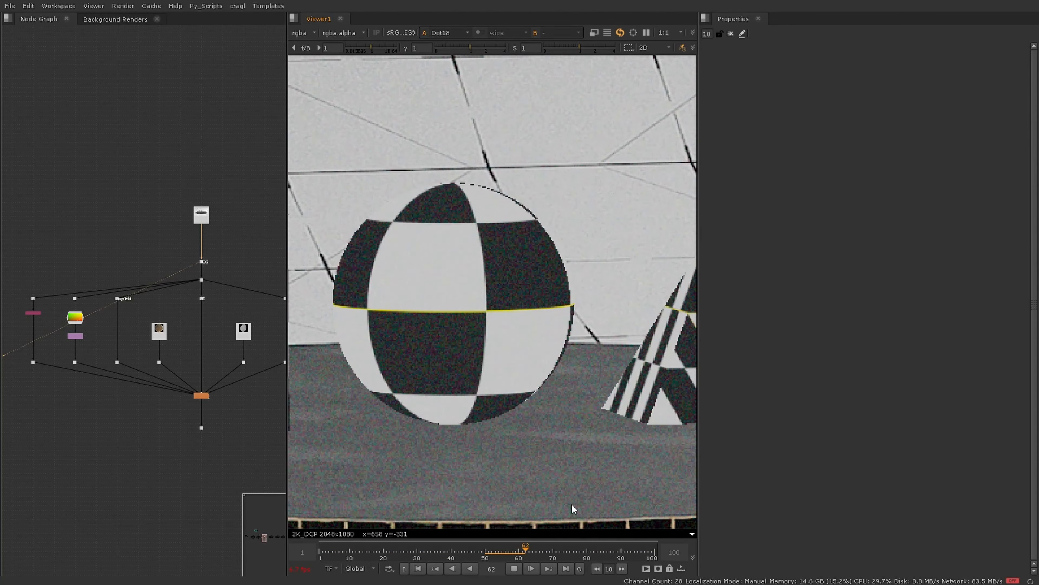
click(514, 569)
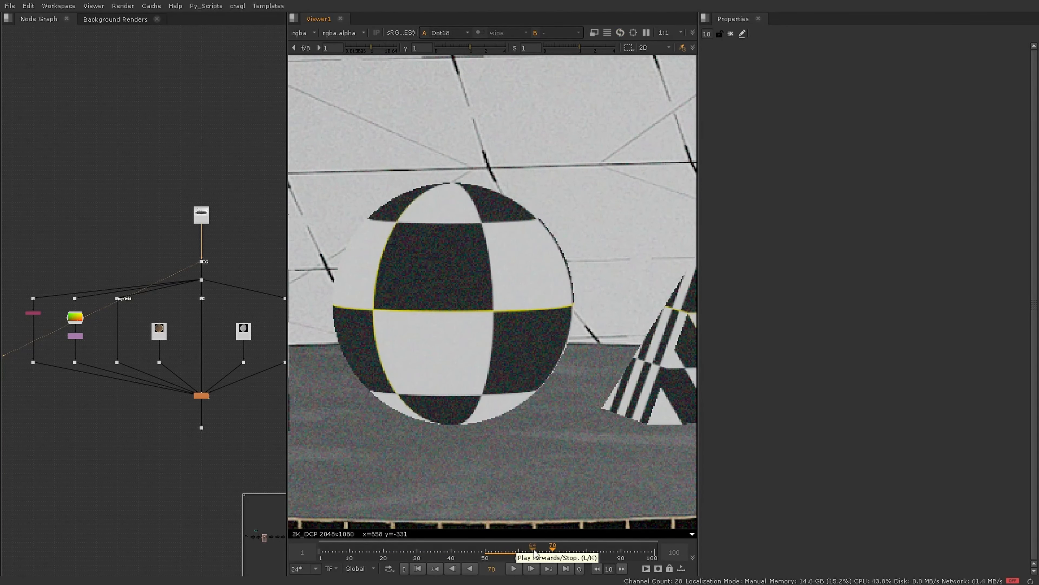
drag(516, 550, 383, 549)
scroll(442, 283, up, 3)
scroll(444, 287, up, 2)
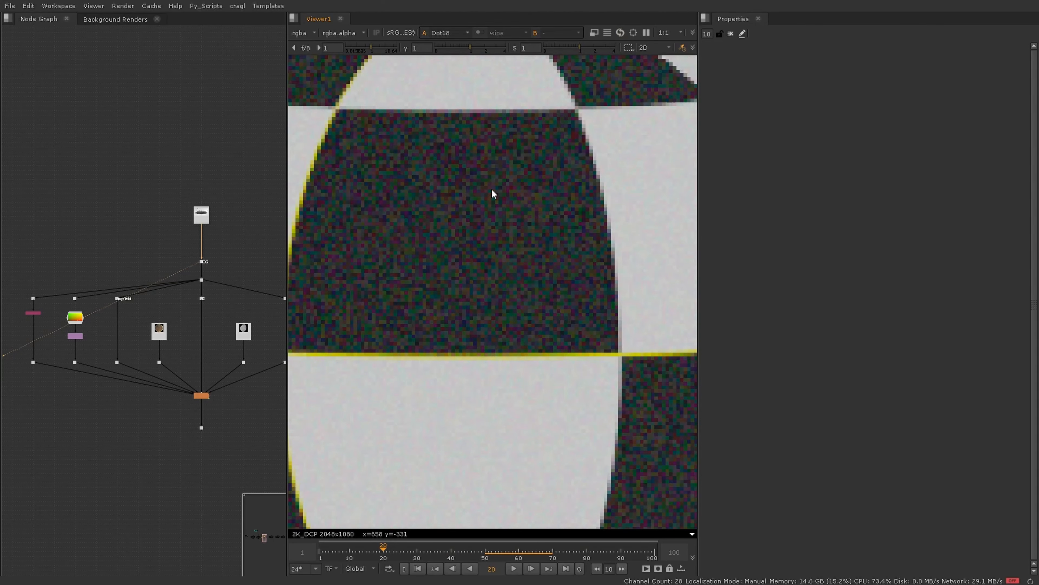
scroll(451, 253, down, 7)
scroll(451, 254, up, 2)
middle_drag(422, 362, 477, 289)
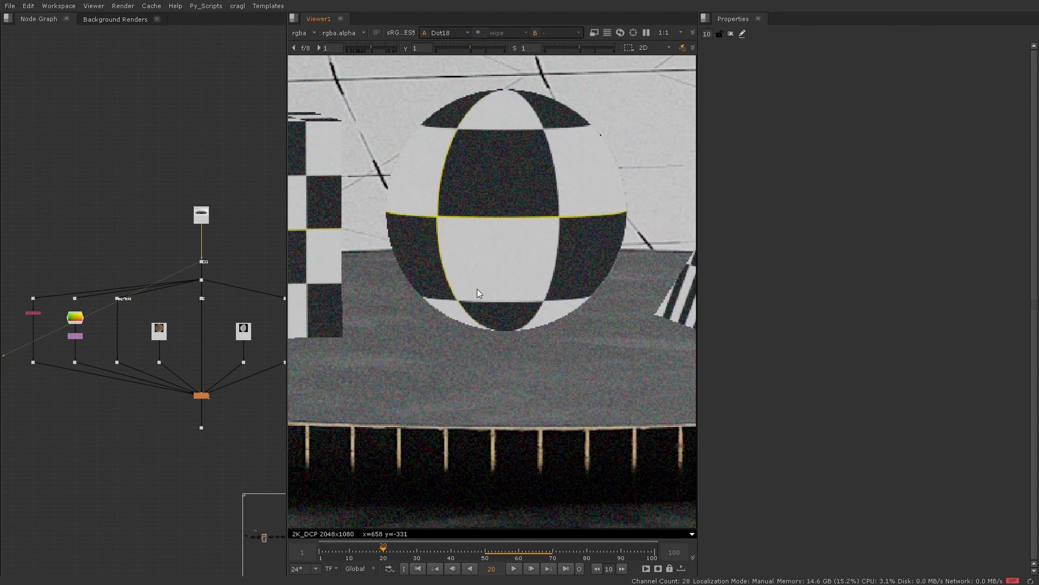
scroll(499, 360, up, 2)
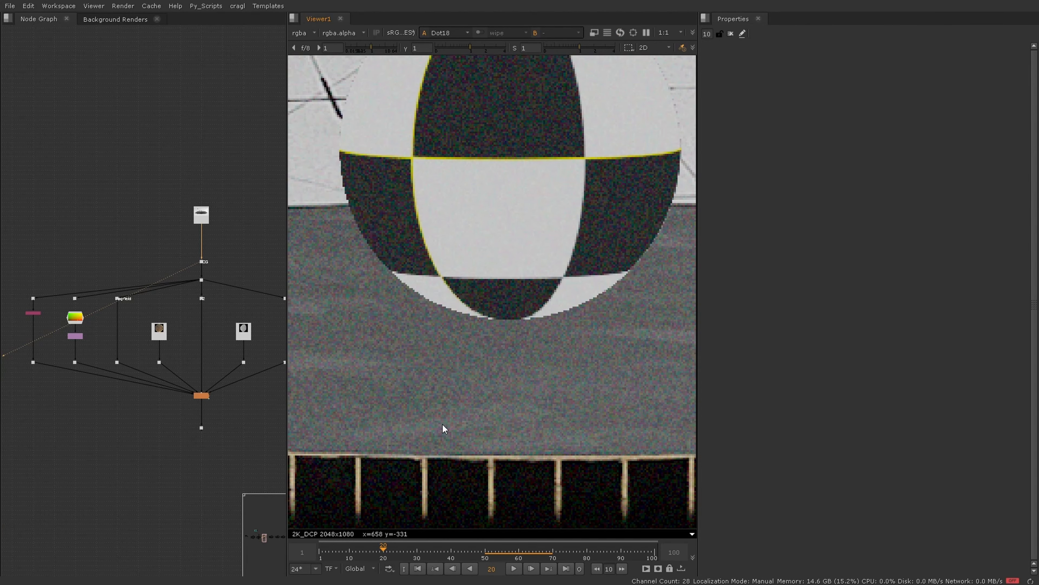
scroll(510, 351, down, 4)
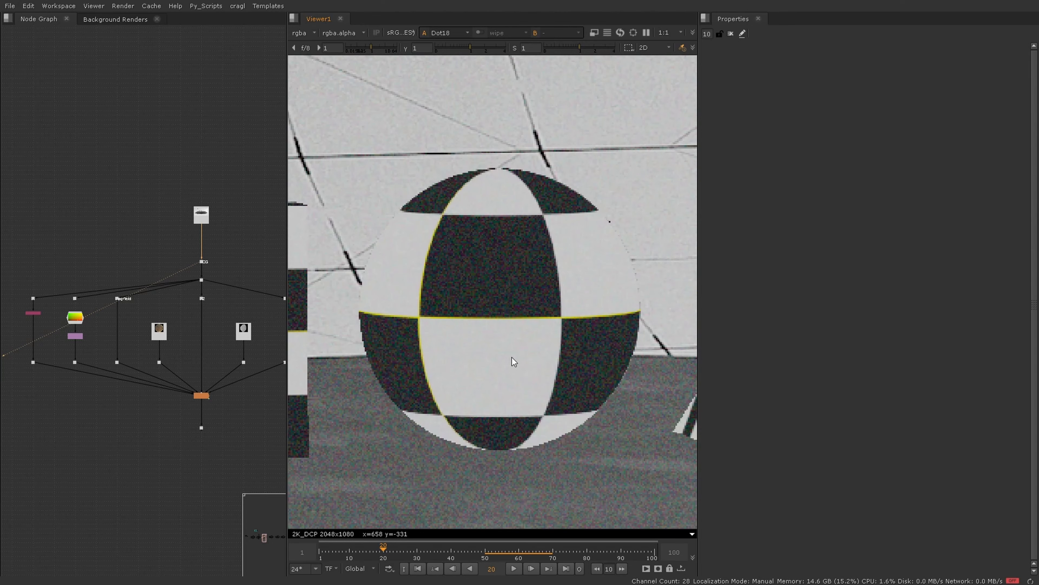
scroll(519, 288, up, 2)
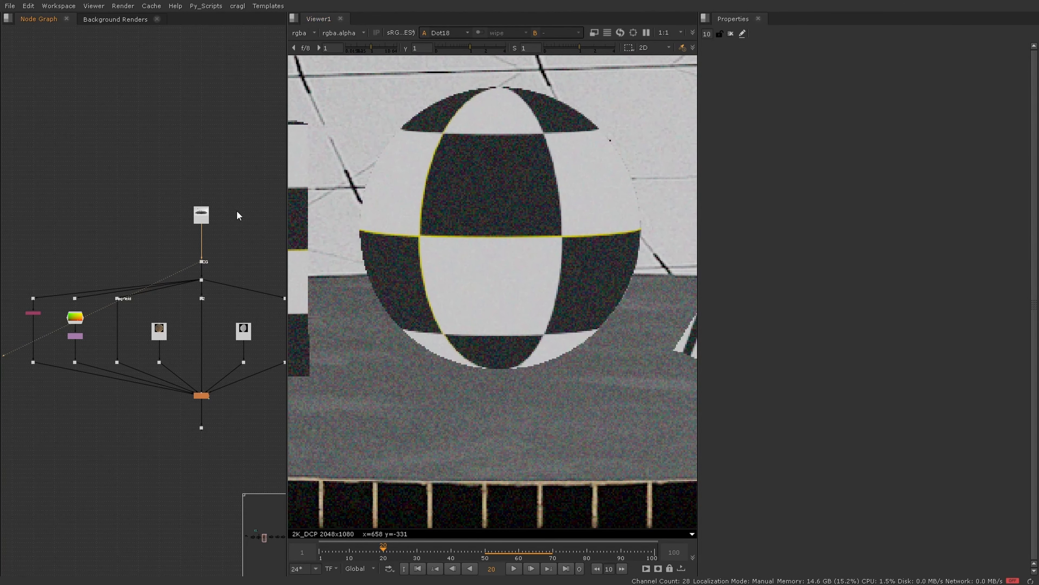
View the render's depth and motion layers one after the other, and return the viewer to rgba
click(299, 33)
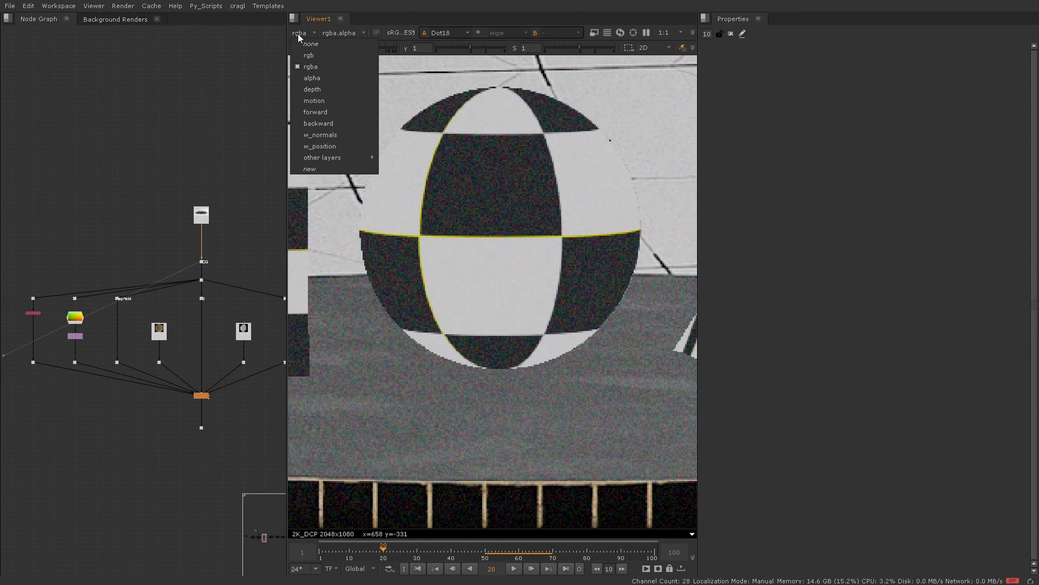
click(318, 90)
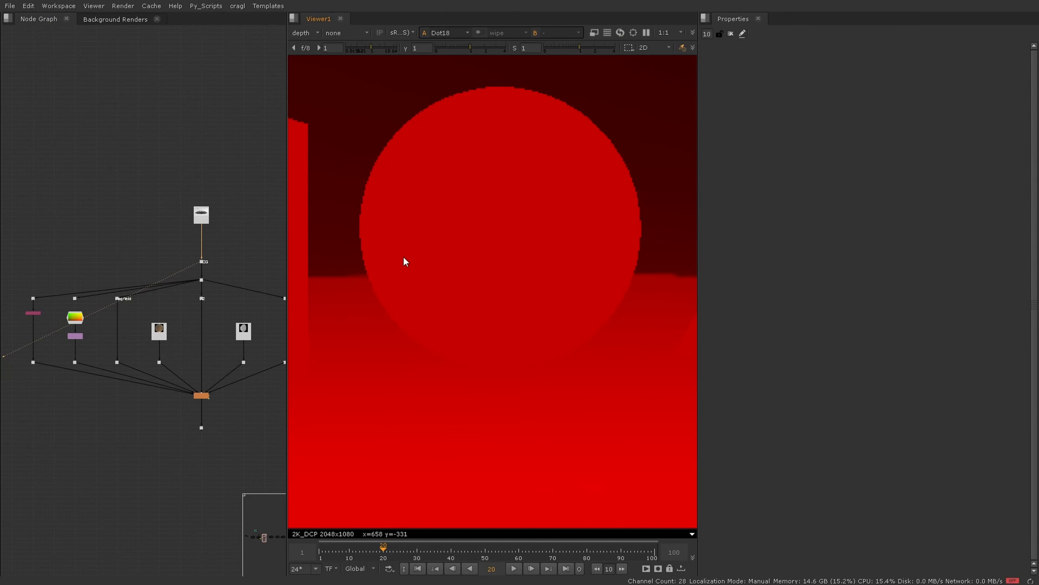
key(f)
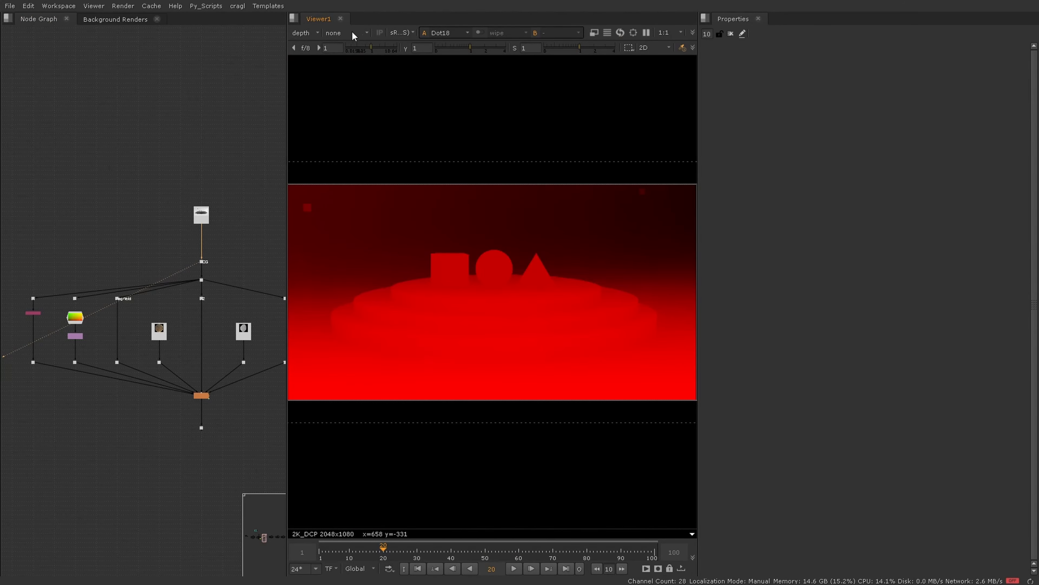
click(308, 33)
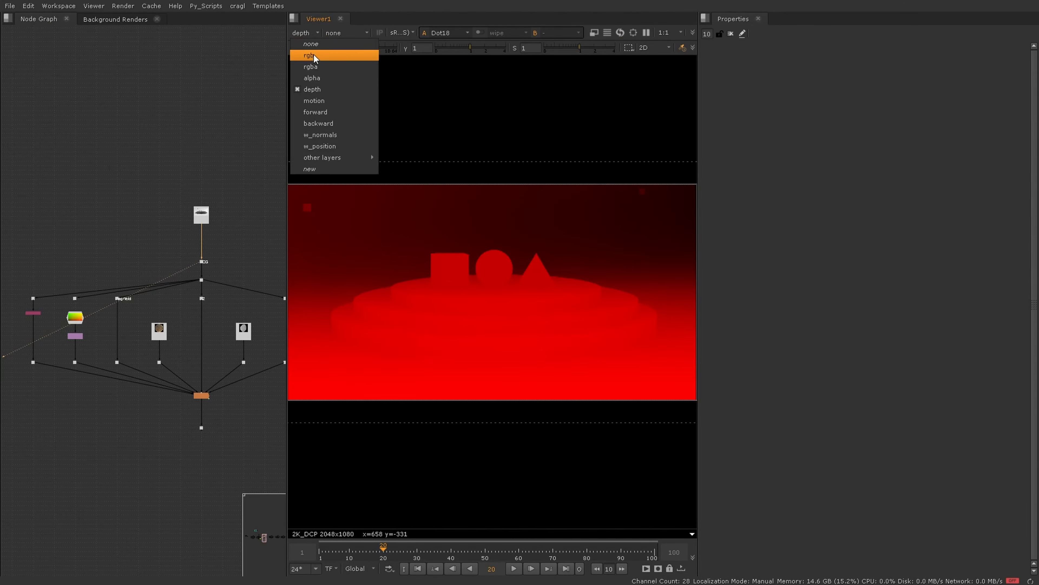
click(325, 102)
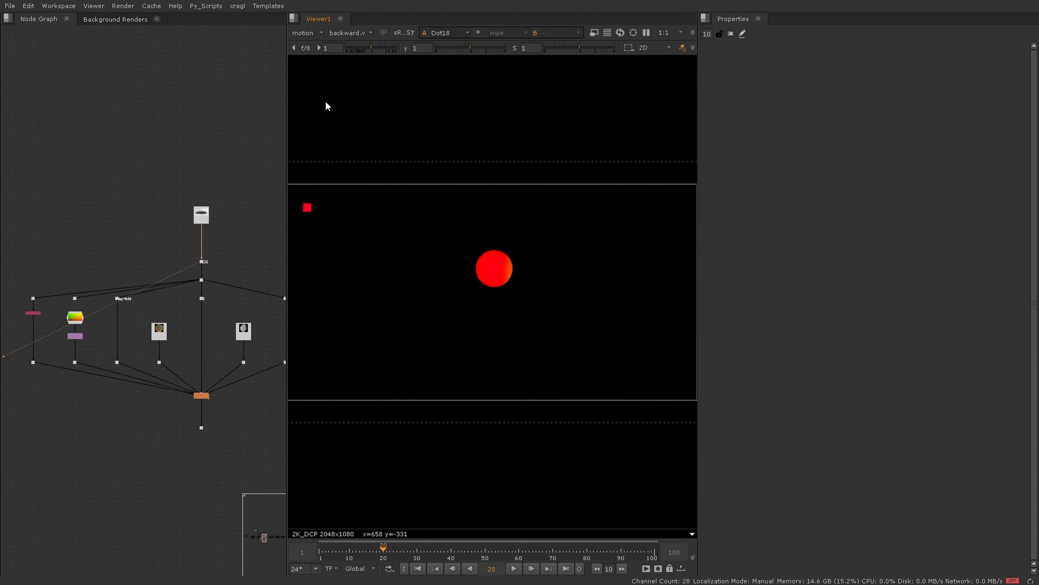
click(307, 34)
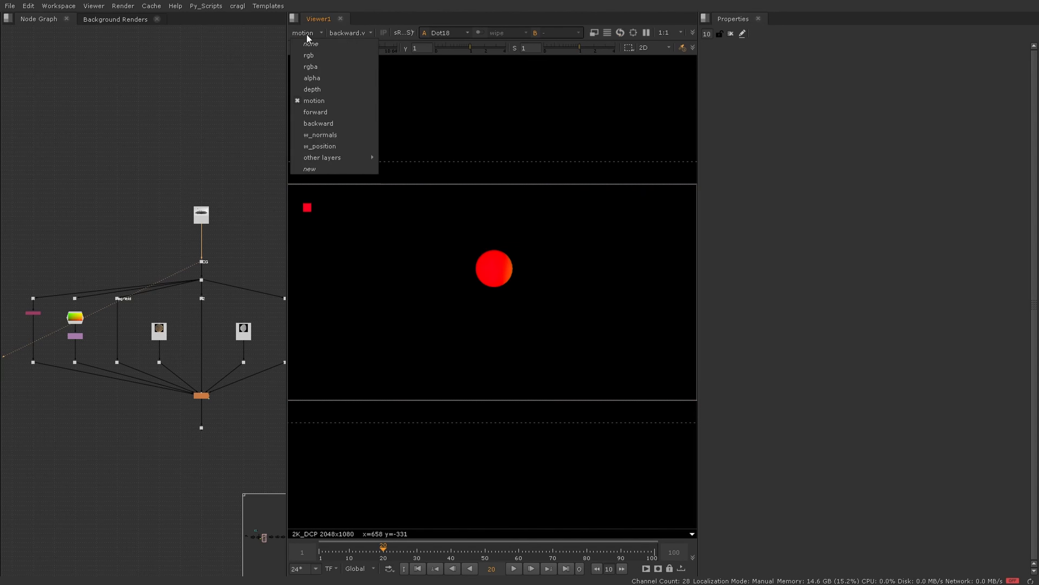
click(313, 66)
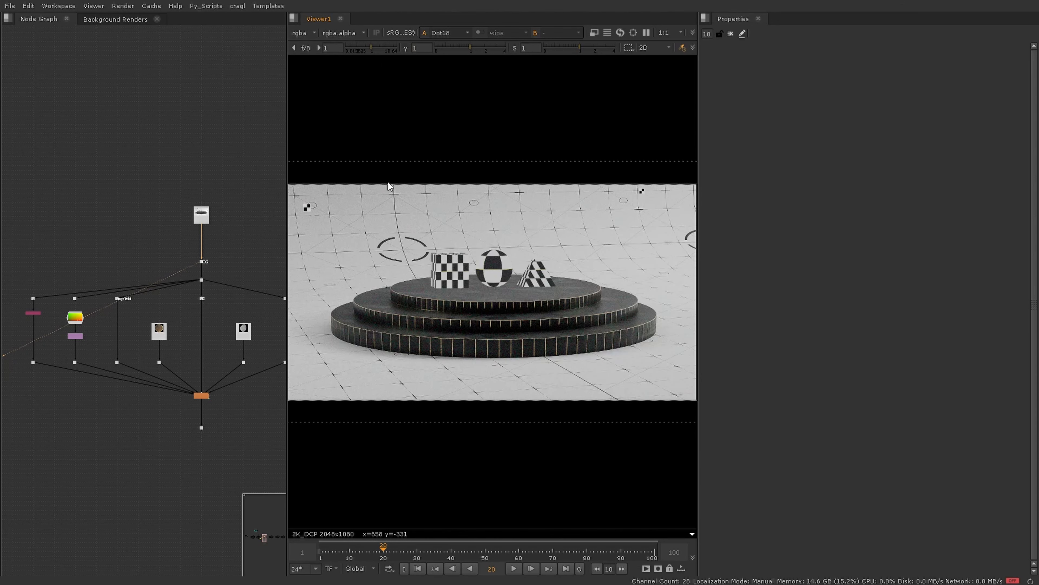
Play back the whole shot and park the playhead at frame 25
click(514, 568)
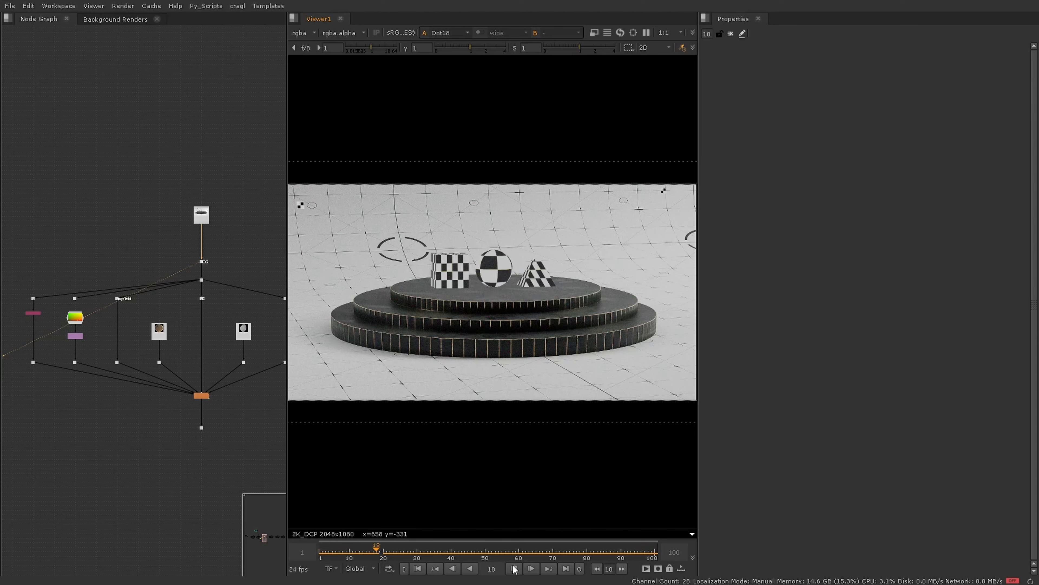
click(514, 569)
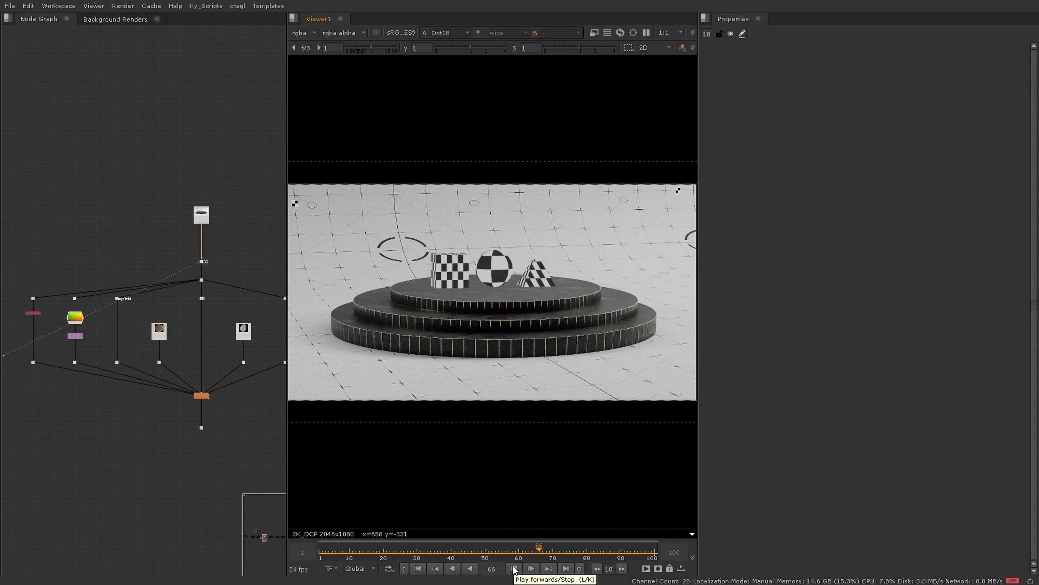
drag(493, 561, 402, 565)
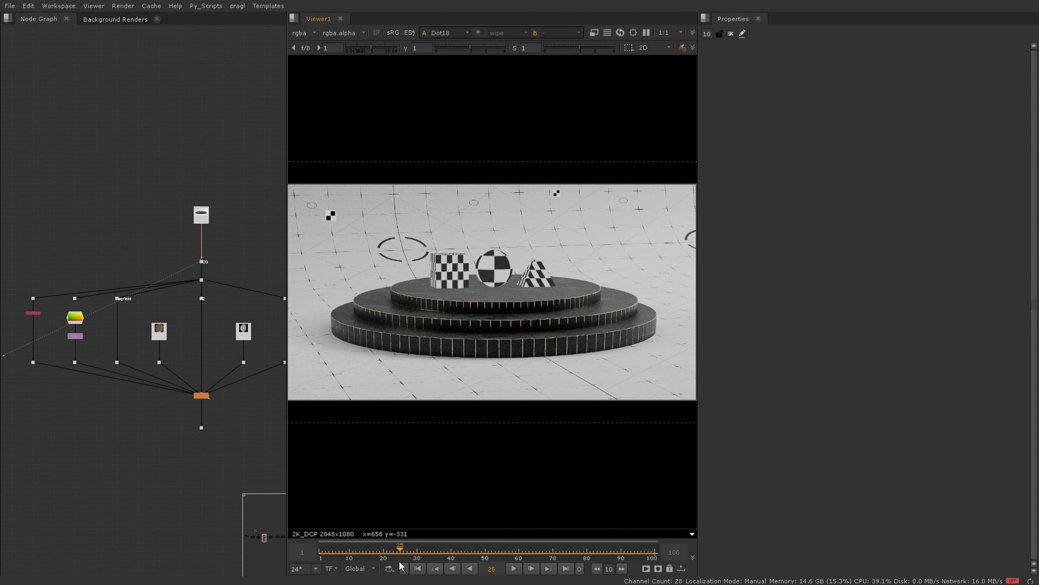
View the output dot below the LE_Z_Opticals_V1_3 node and open that node's properties
scroll(227, 415, up, 4)
drag(227, 413, 76, 518)
key(2)
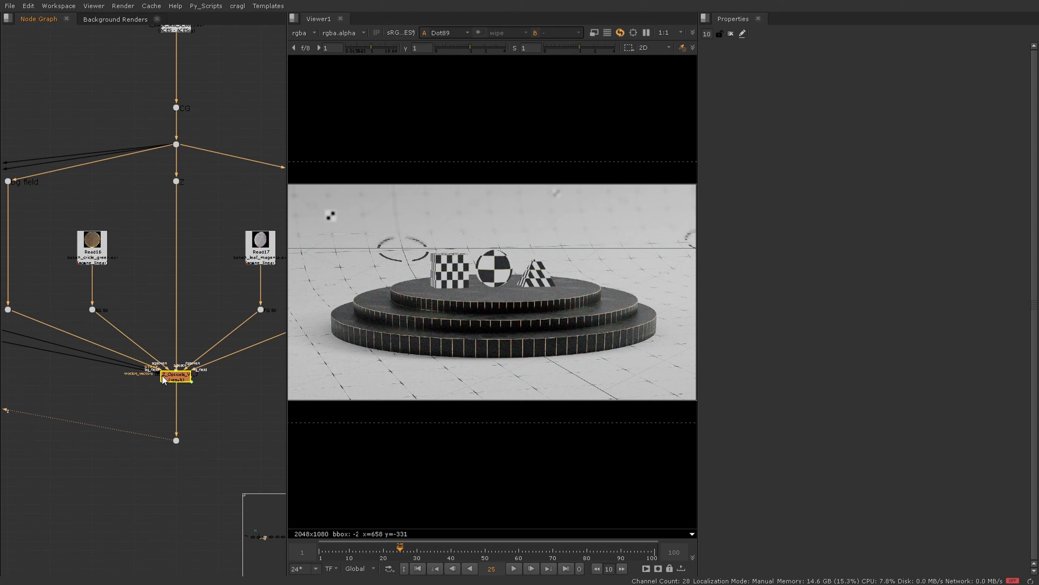
double_click(179, 379)
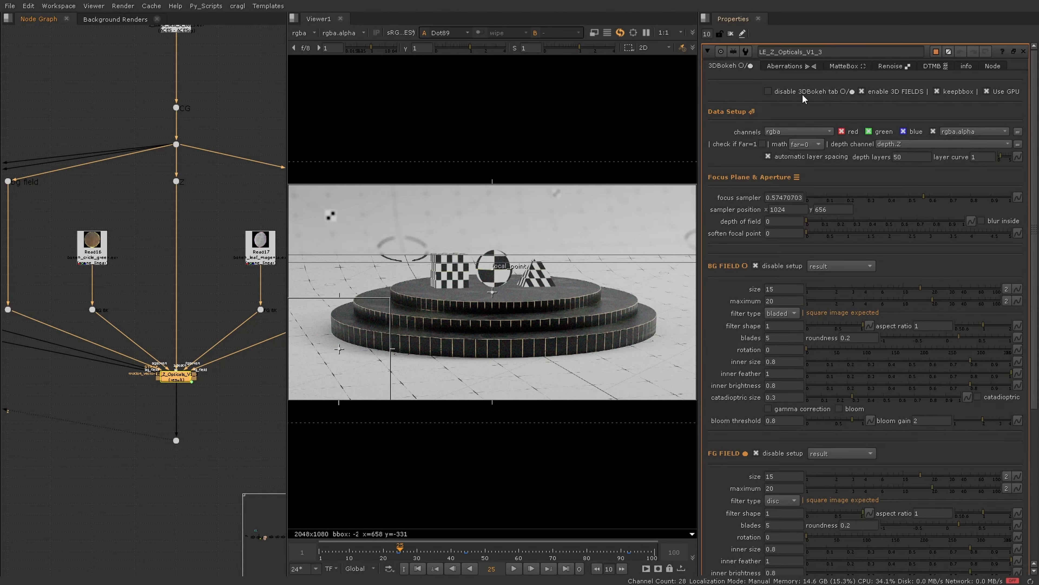
Disable the 3DBokeh section of LE_Z_Opticals_V1_3 and check the image around the sphere
click(791, 97)
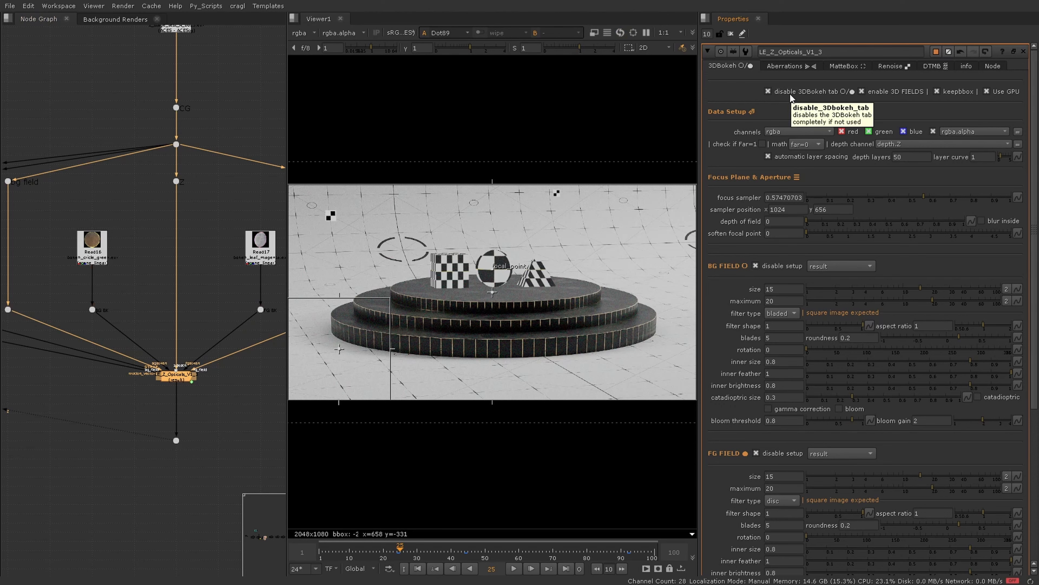
scroll(494, 272, up, 4)
scroll(507, 269, down, 1)
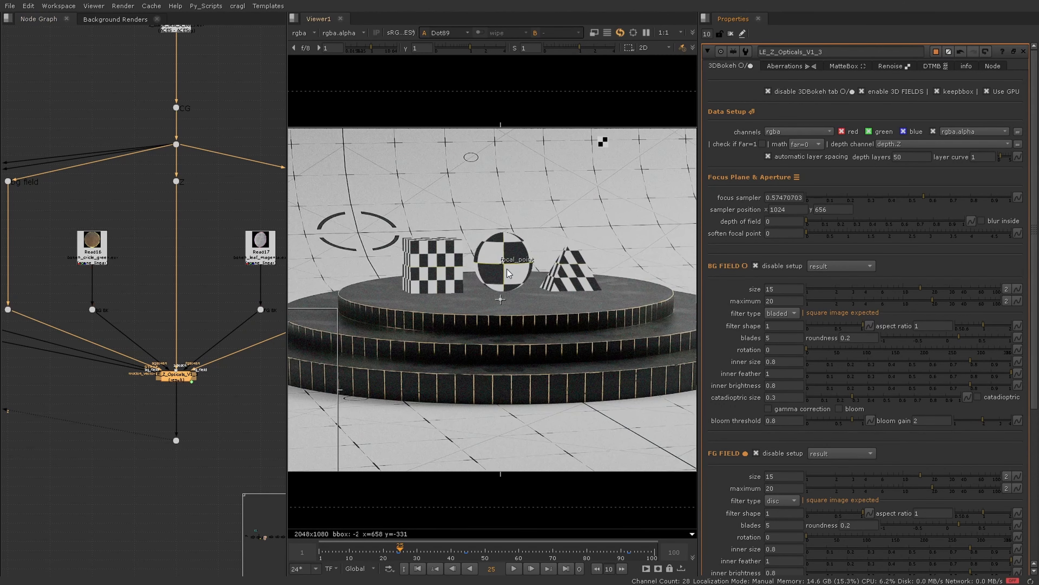
scroll(492, 367, down, 2)
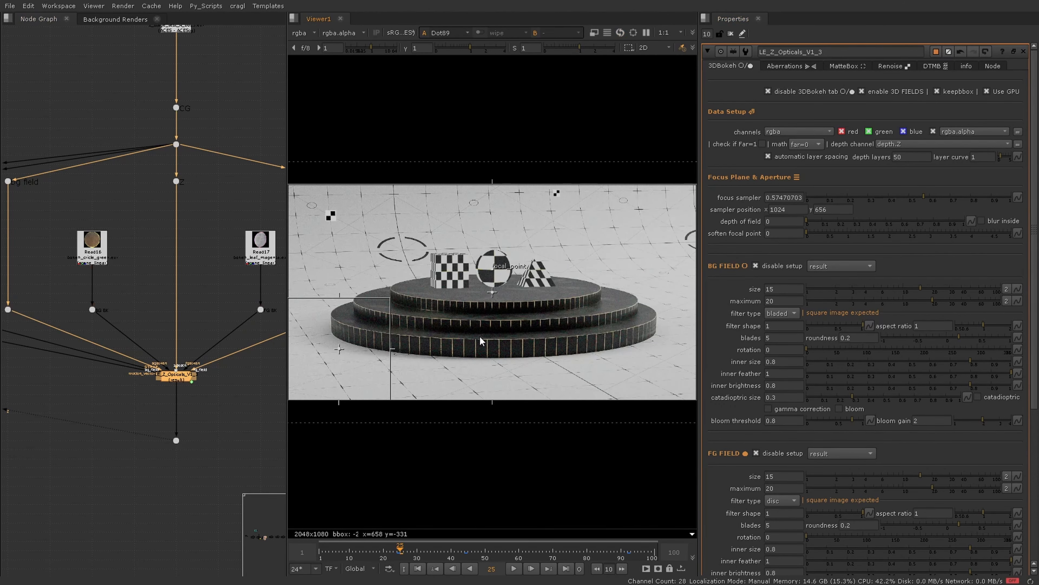
Open the properties of the Shuffle3 node below the MOTION VECTORS dot and view its output
middle_drag(115, 400, 227, 392)
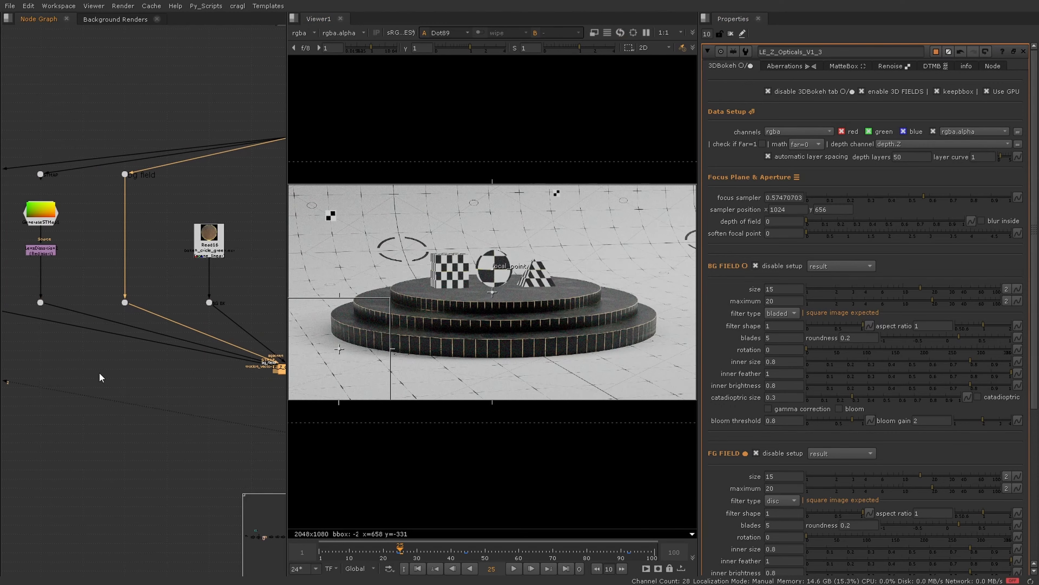
middle_drag(102, 378, 240, 417)
scroll(91, 215, up, 2)
drag(159, 163, 93, 223)
scroll(113, 224, up, 1)
scroll(131, 229, up, 1)
double_click(114, 290)
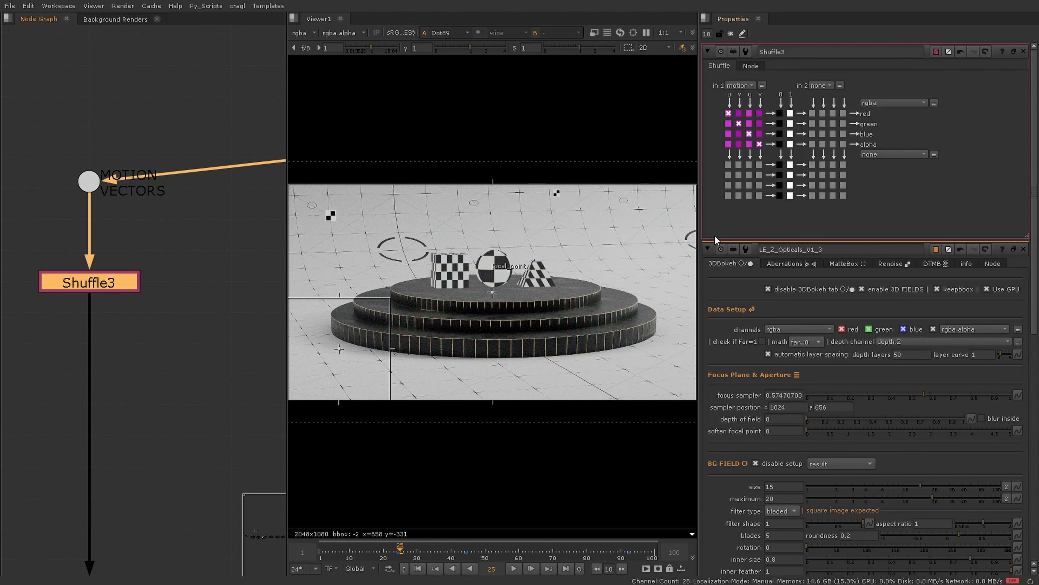
key(2)
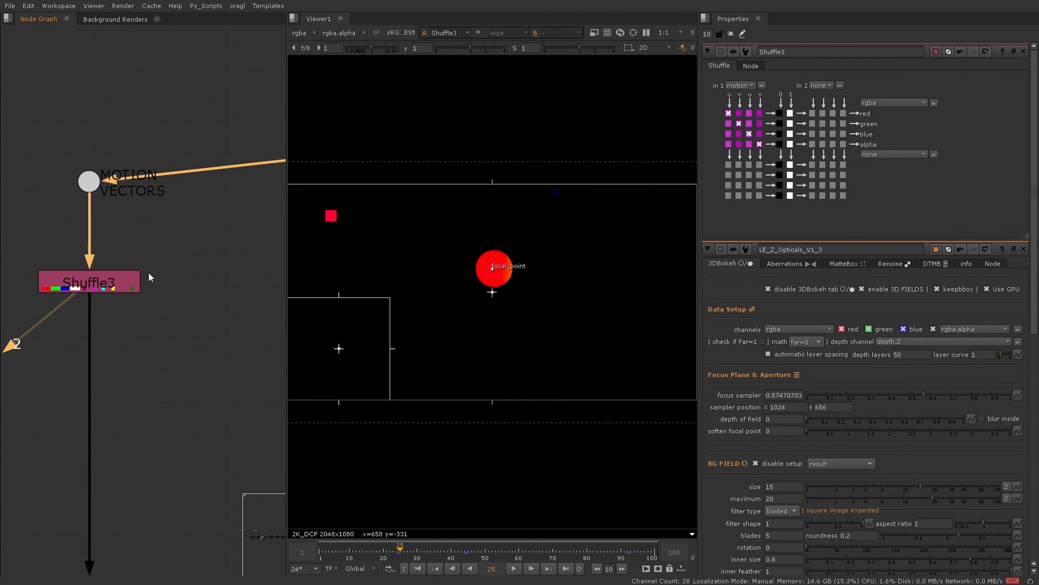
Return the viewer to the Dot89 output and close the Shuffle3 properties
scroll(148, 273, down, 6)
middle_drag(185, 314, 23, 306)
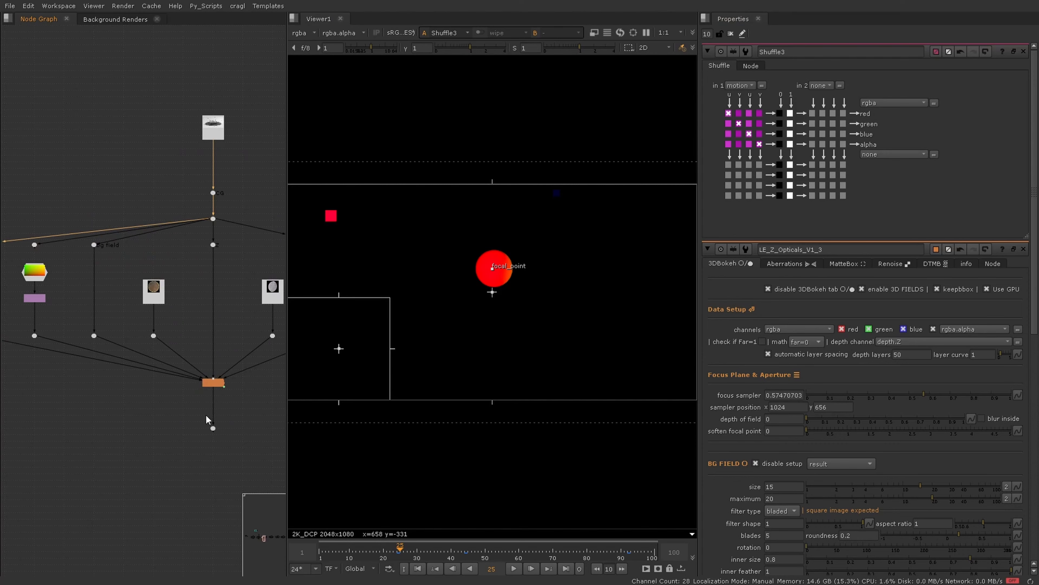
key(1)
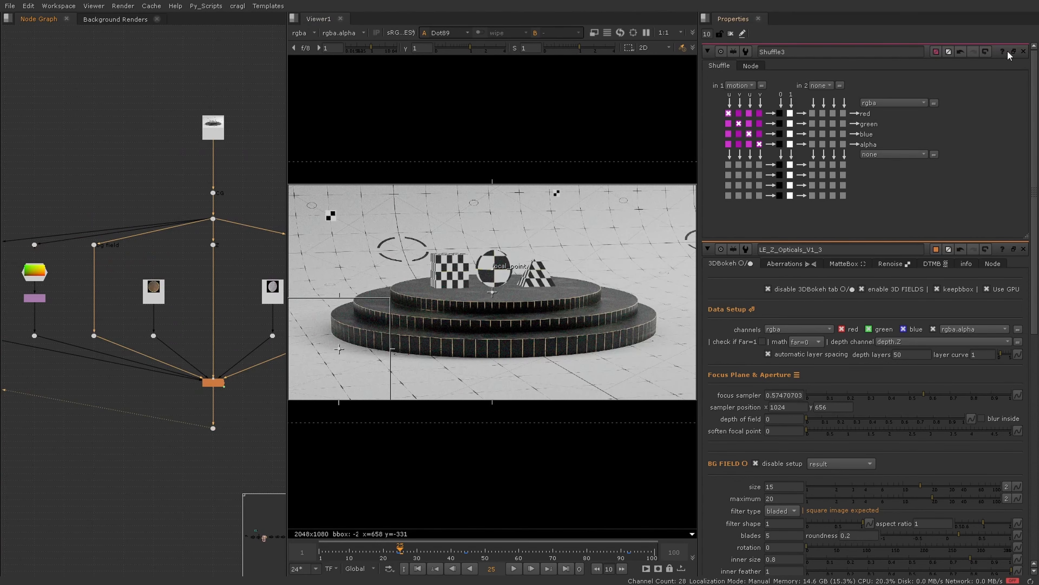
click(1023, 49)
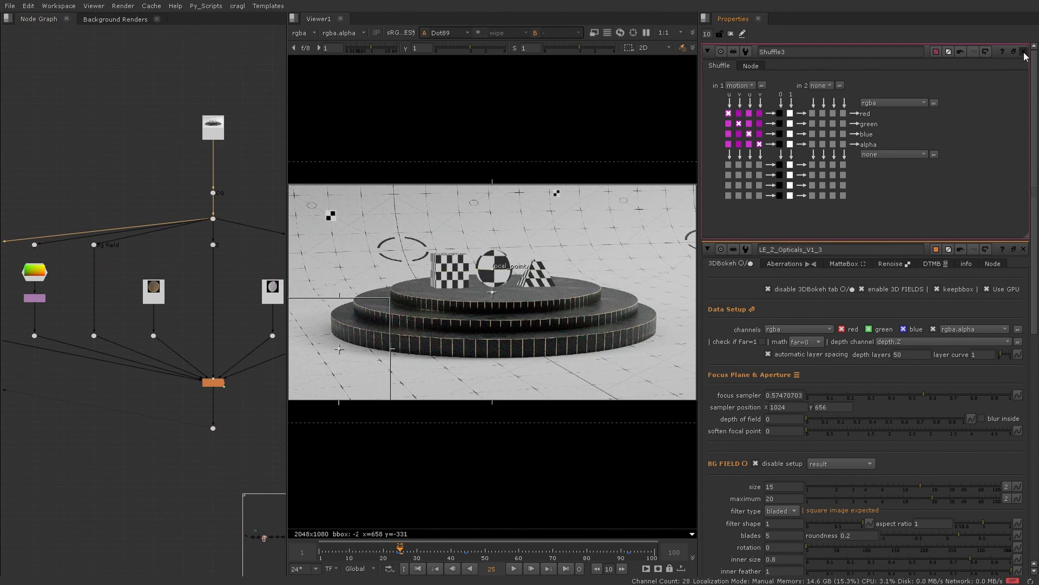
click(1024, 53)
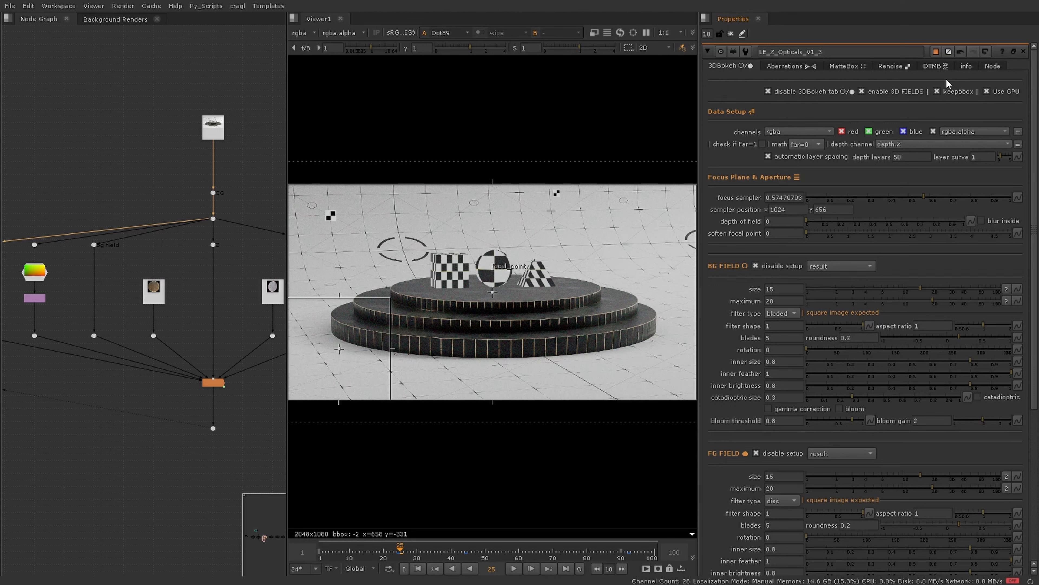
Enable the MOTION VECTORS input in the DTMB settings of LE_Z_Opticals_V1_3
click(937, 66)
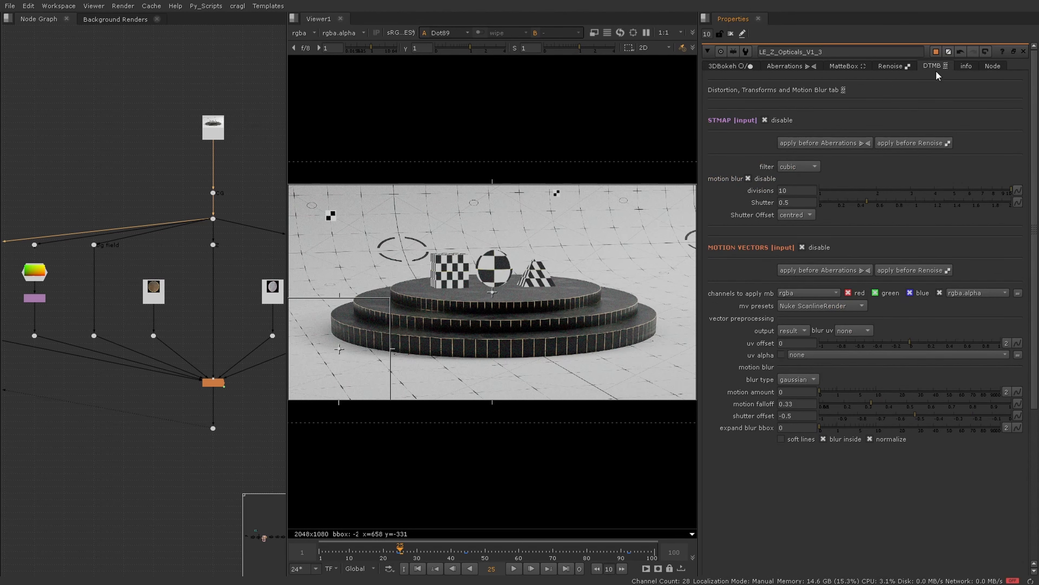
click(818, 249)
scroll(544, 279, up, 8)
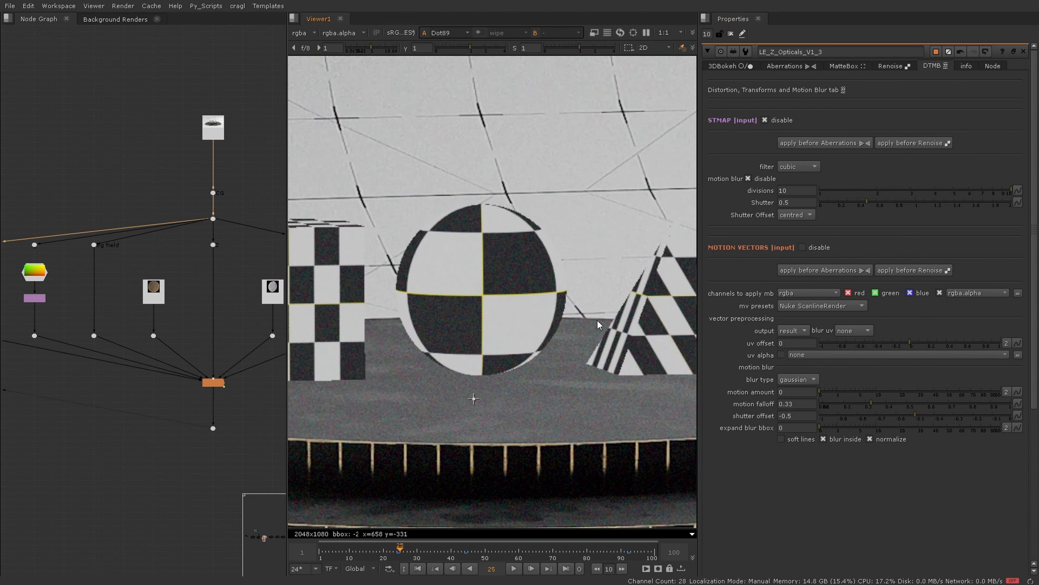
Try a motion amount of 6 for the motion vector blur and settle on 7
click(784, 391)
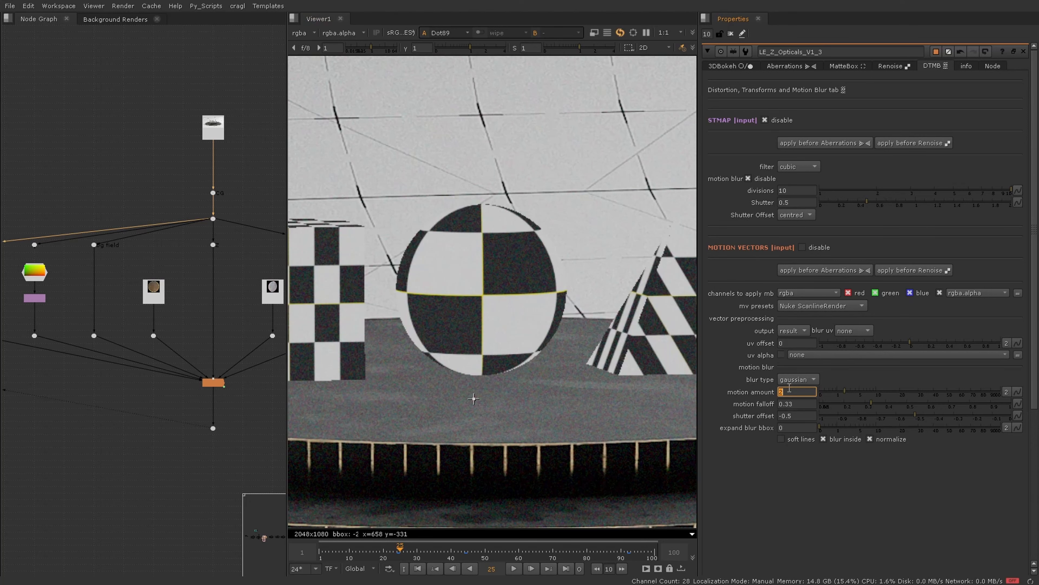
text(6)
key(Return)
scroll(487, 297, up, 5)
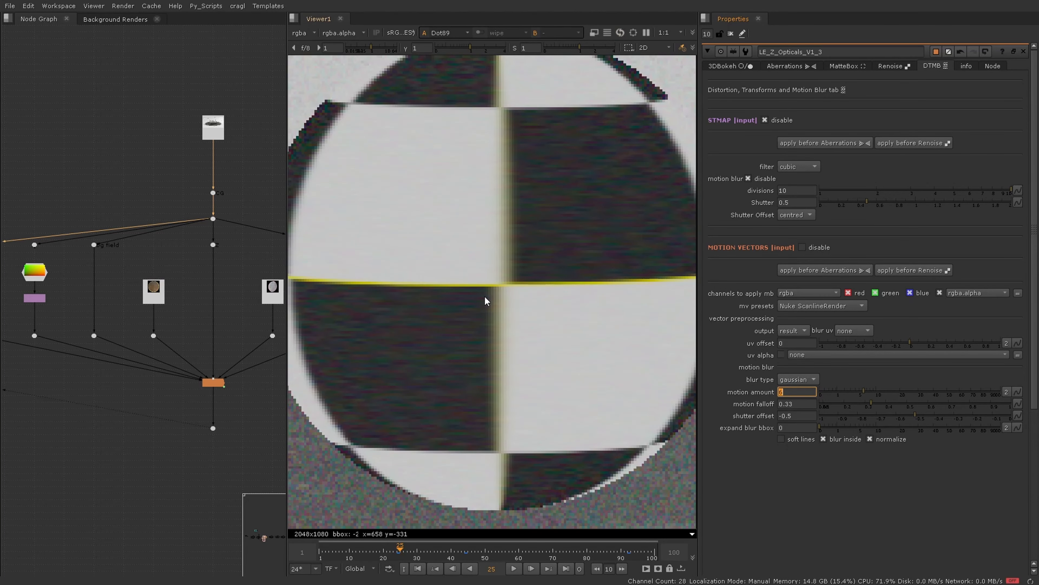
text(7)
key(Return)
Compare the sphere with and without motion vector blur by toggling the MOTION VECTORS input, leaving it enabled
click(823, 248)
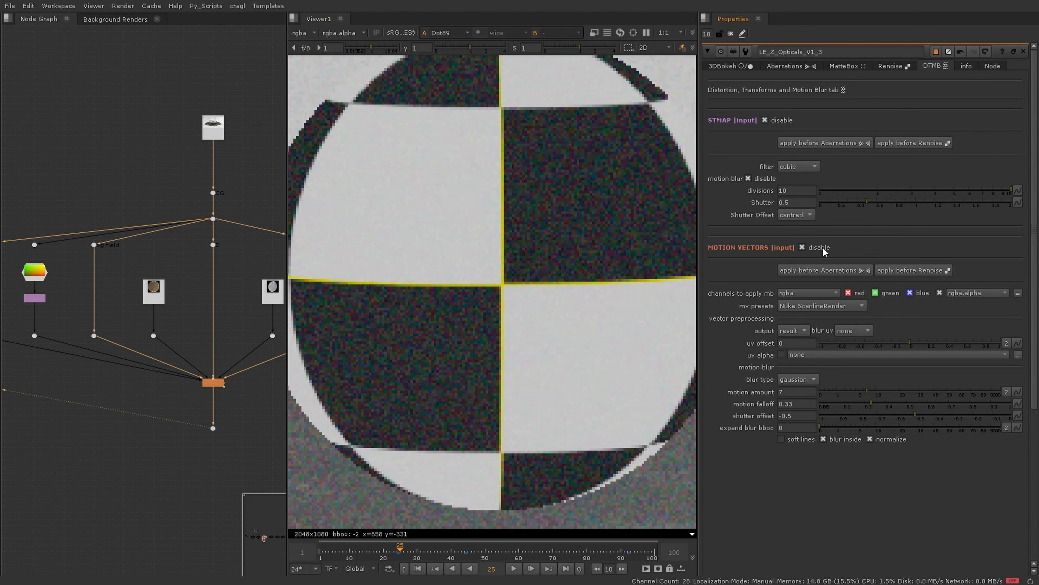
click(823, 250)
click(824, 250)
click(823, 250)
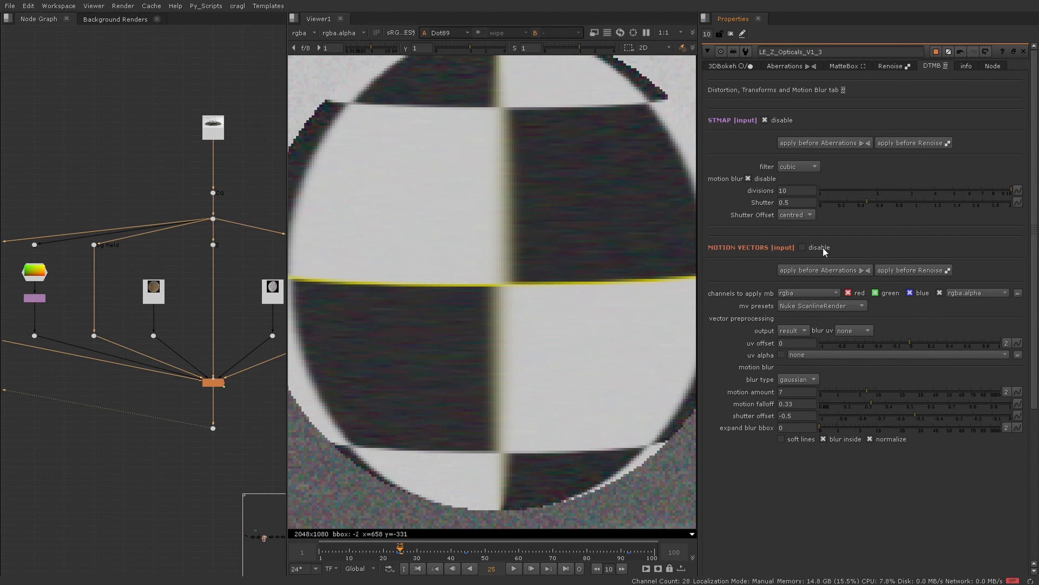
Check the sphere's blurred checker edges once more by turning the MOTION VECTORS input off and back on
click(824, 250)
click(824, 250)
scroll(537, 254, down, 10)
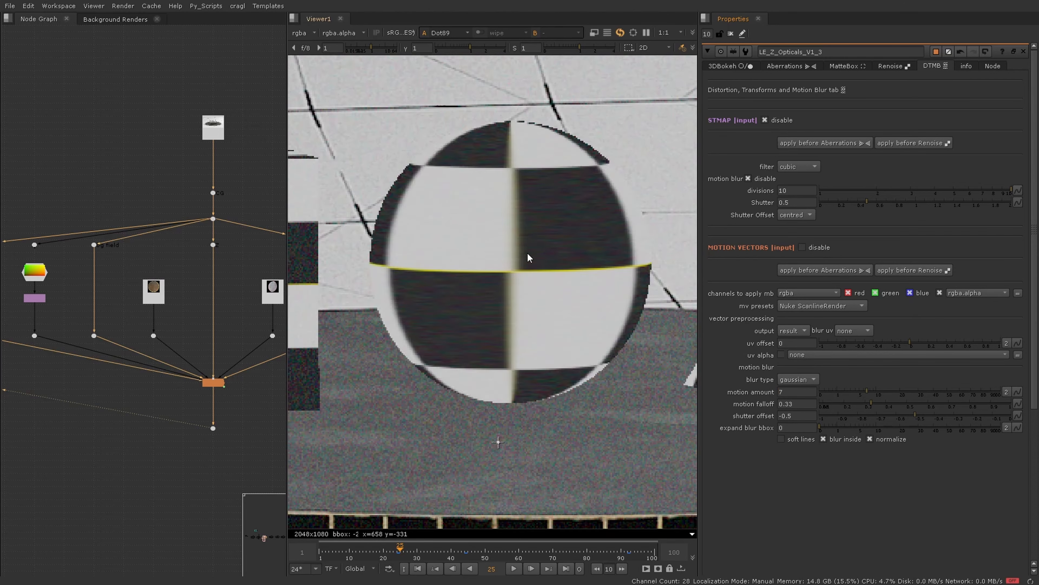
Try the uniform blur uv option on the small checkered square's motion blur and settle on linear
scroll(383, 221, up, 8)
scroll(392, 168, up, 4)
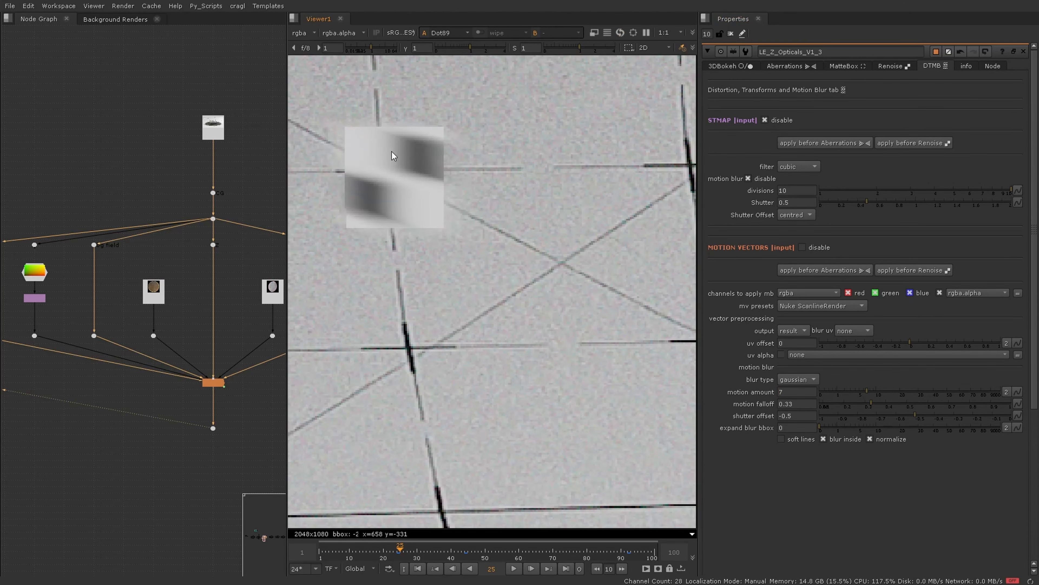
click(842, 330)
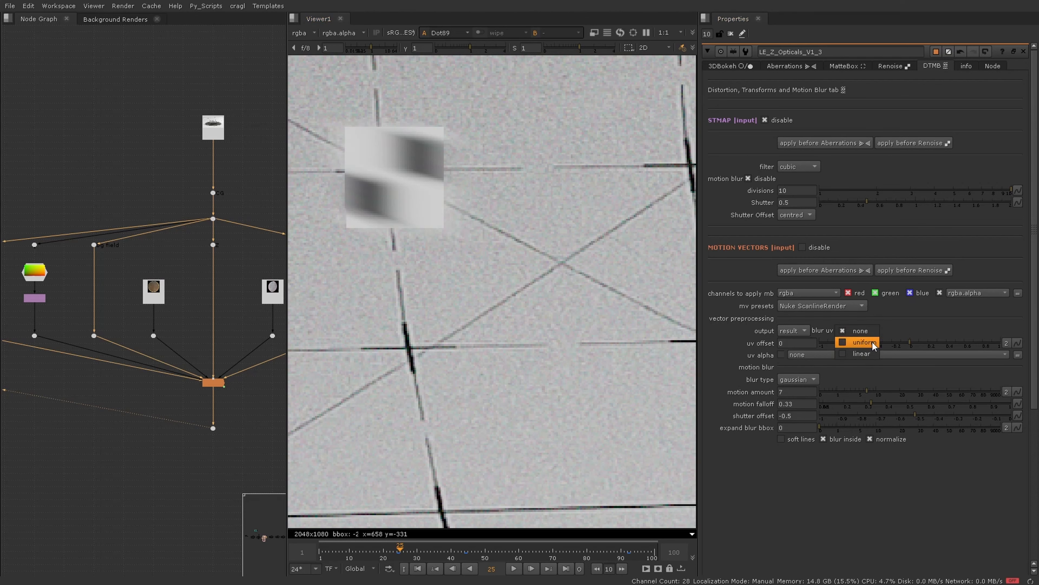
click(873, 342)
click(861, 331)
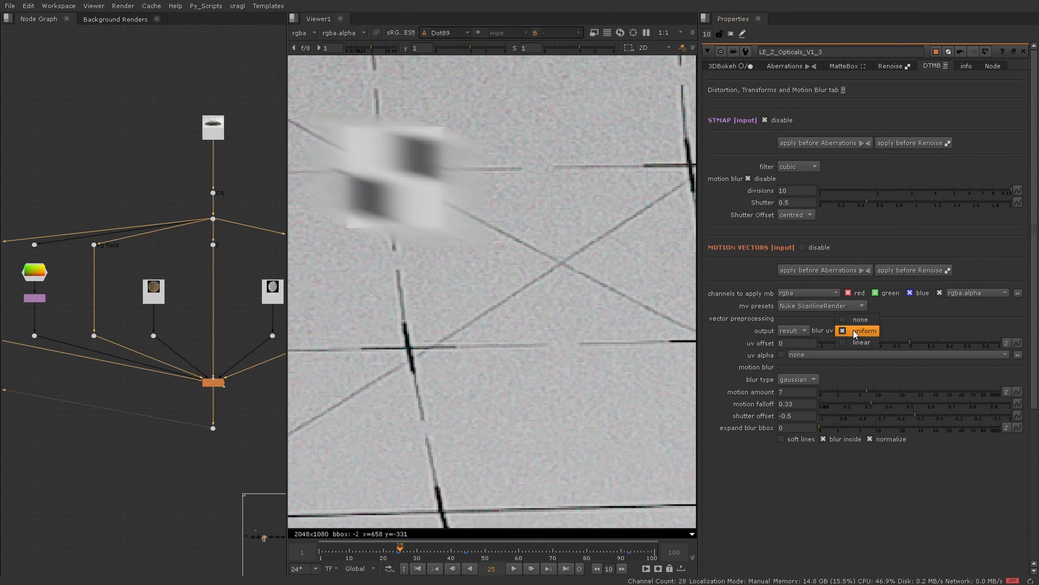
click(859, 342)
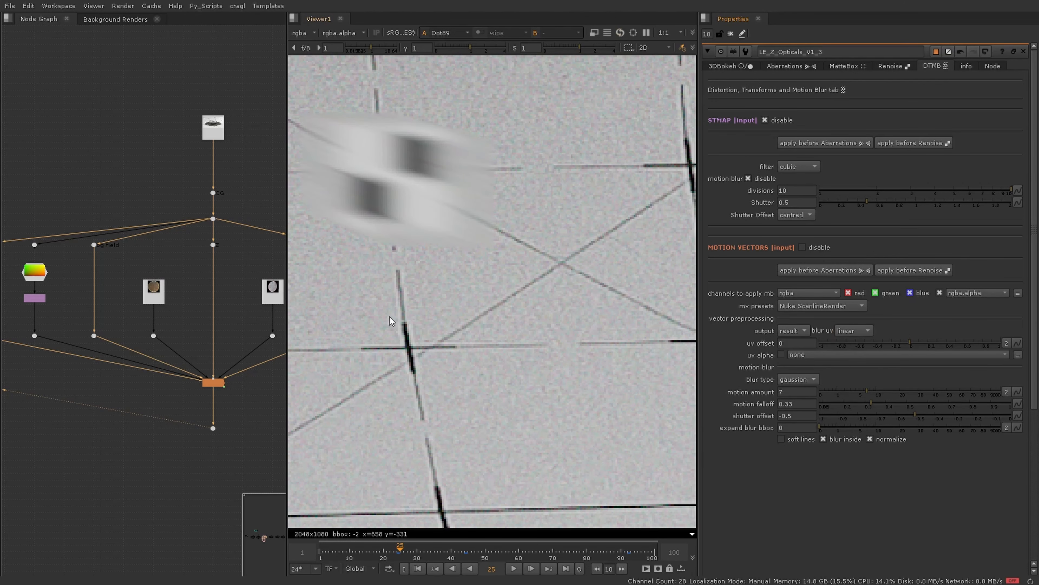
Compare the sphere with the MOTION VECTORS input disabled and enabled under linear blur uv, leaving it enabled
scroll(547, 360, down, 8)
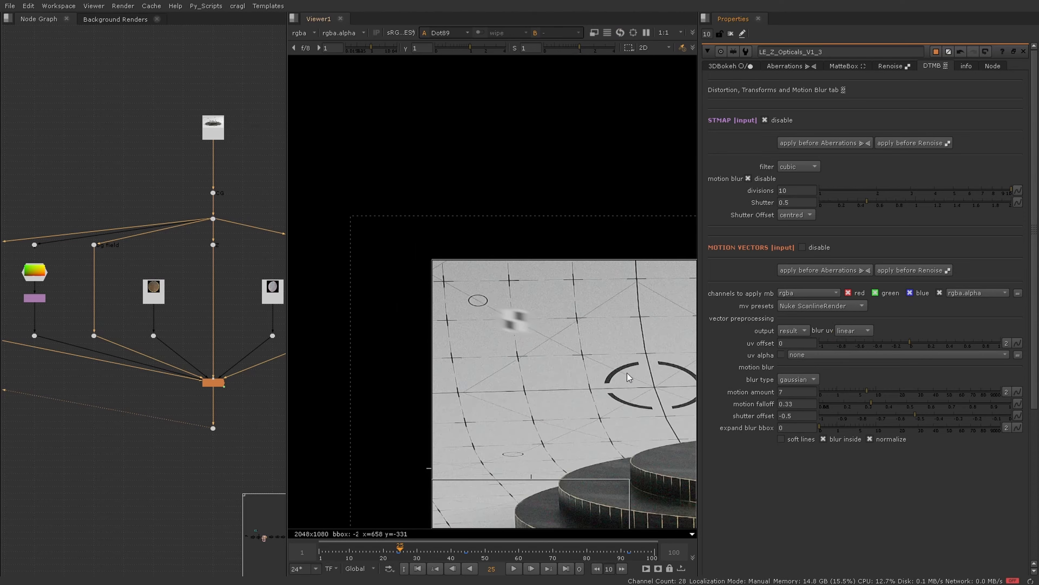
middle_drag(630, 380, 329, 300)
scroll(608, 348, up, 12)
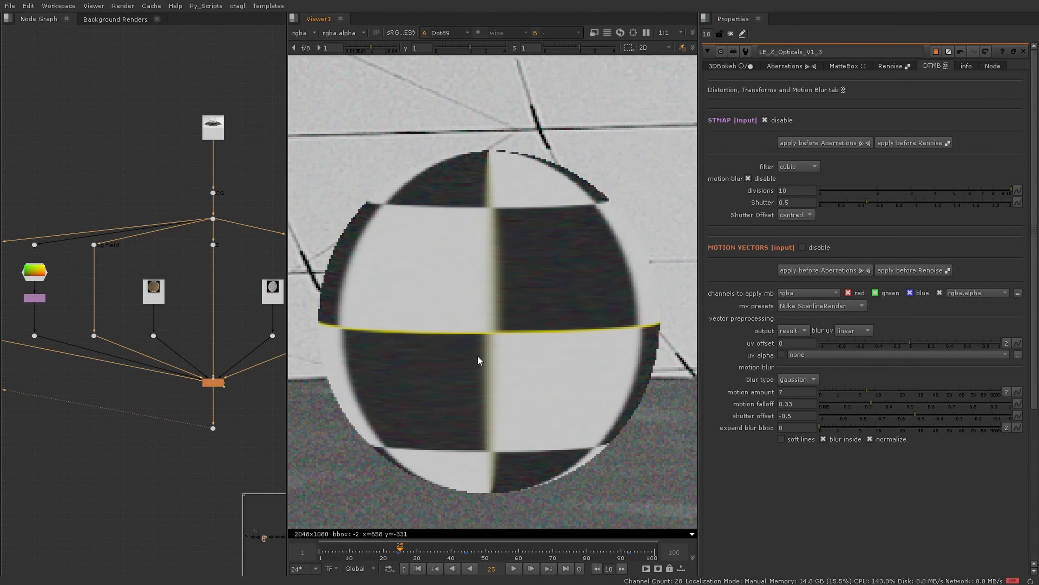
scroll(477, 332, down, 2)
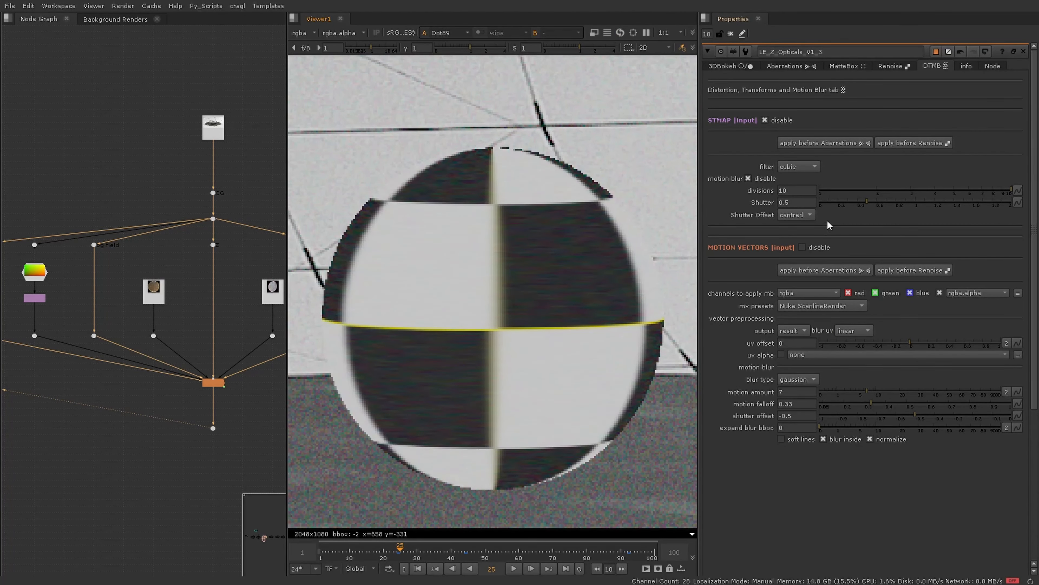
click(802, 248)
click(824, 251)
click(825, 248)
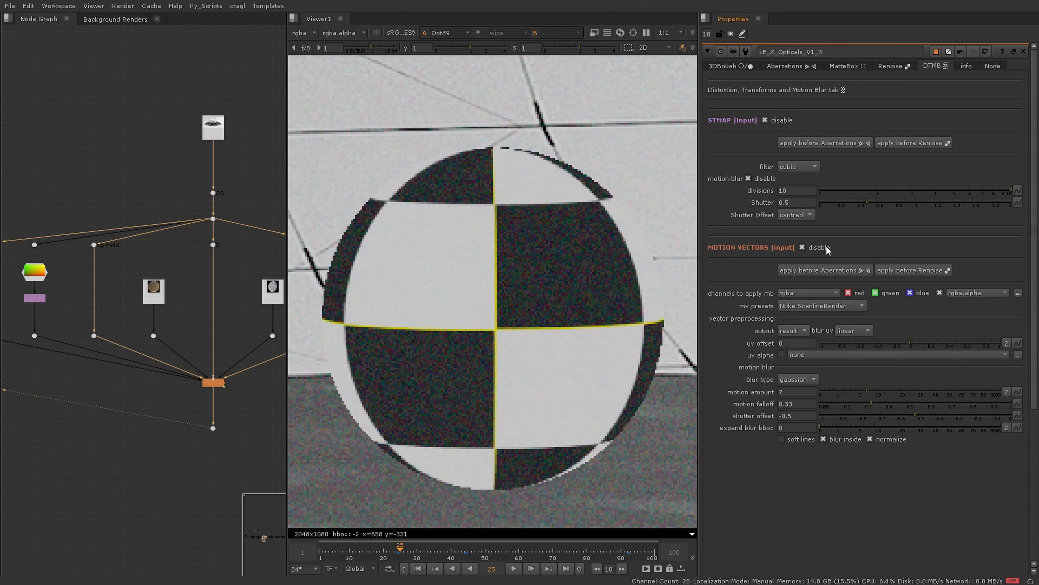
click(825, 251)
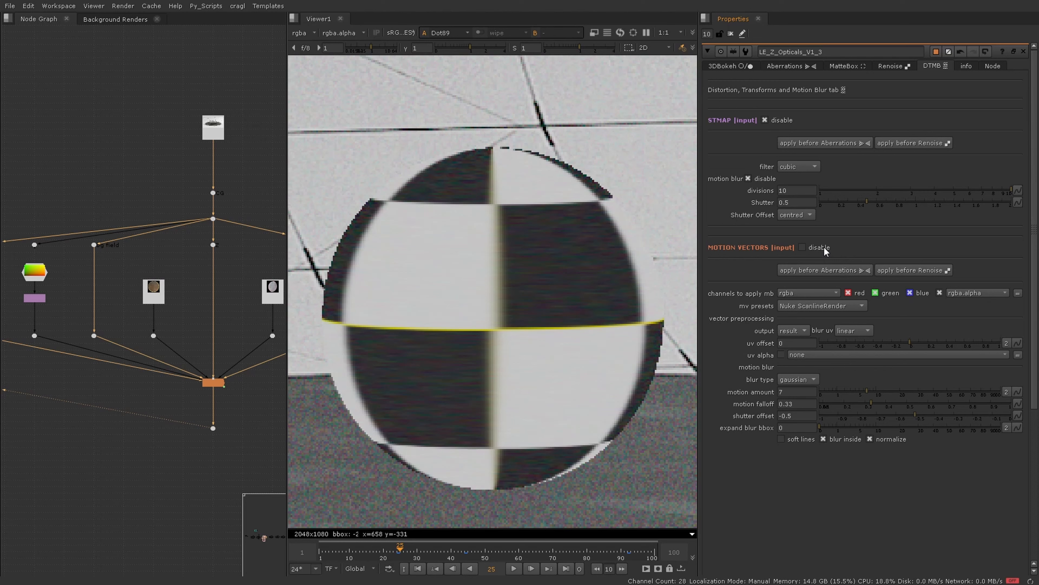
Enable the dither in the Renoise settings and raise its amount to 1
click(889, 66)
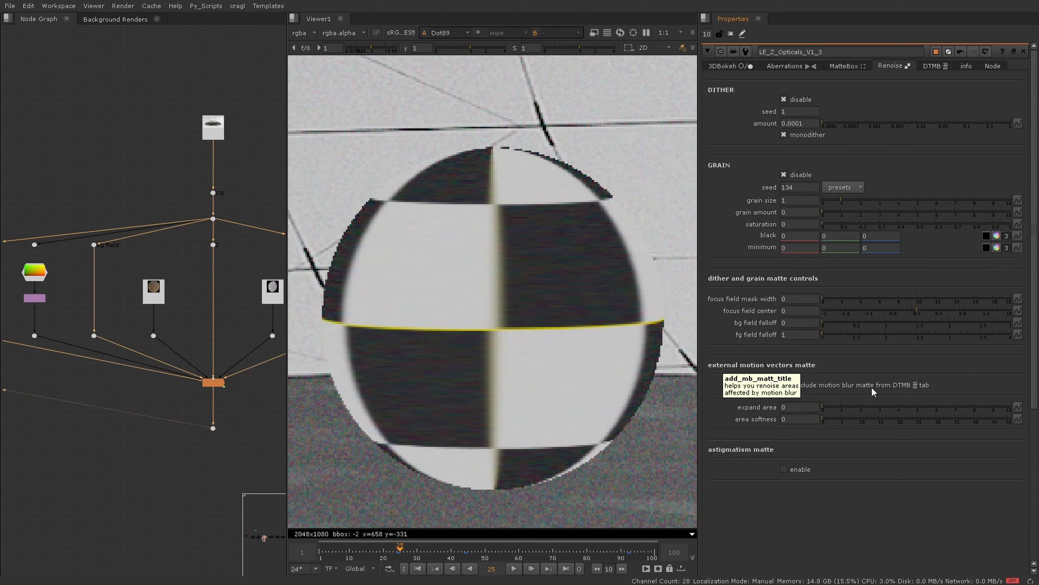
click(837, 387)
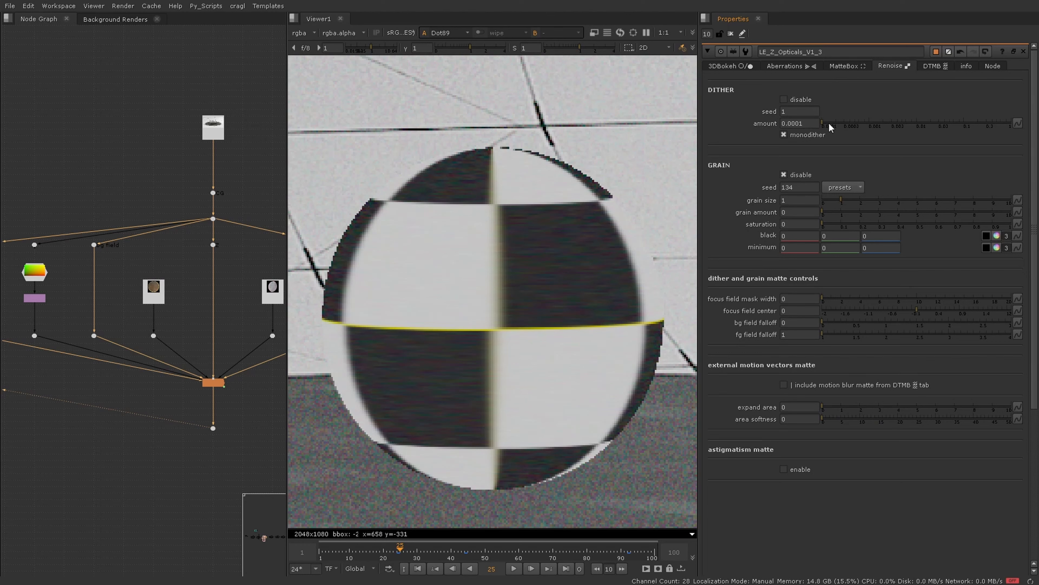
drag(830, 124, 1019, 136)
scroll(566, 184, down, 6)
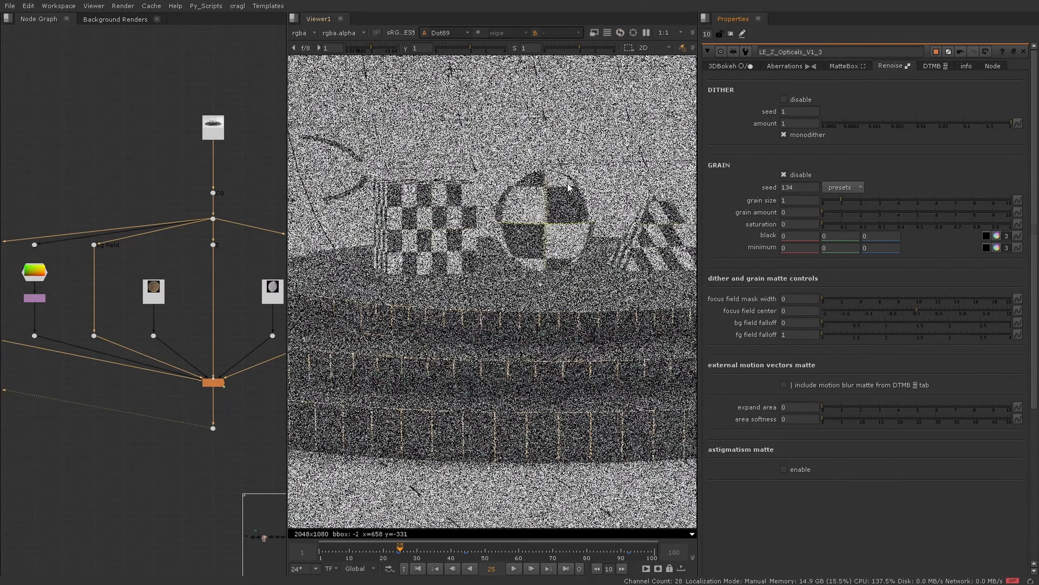
scroll(569, 187, down, 3)
scroll(568, 188, up, 3)
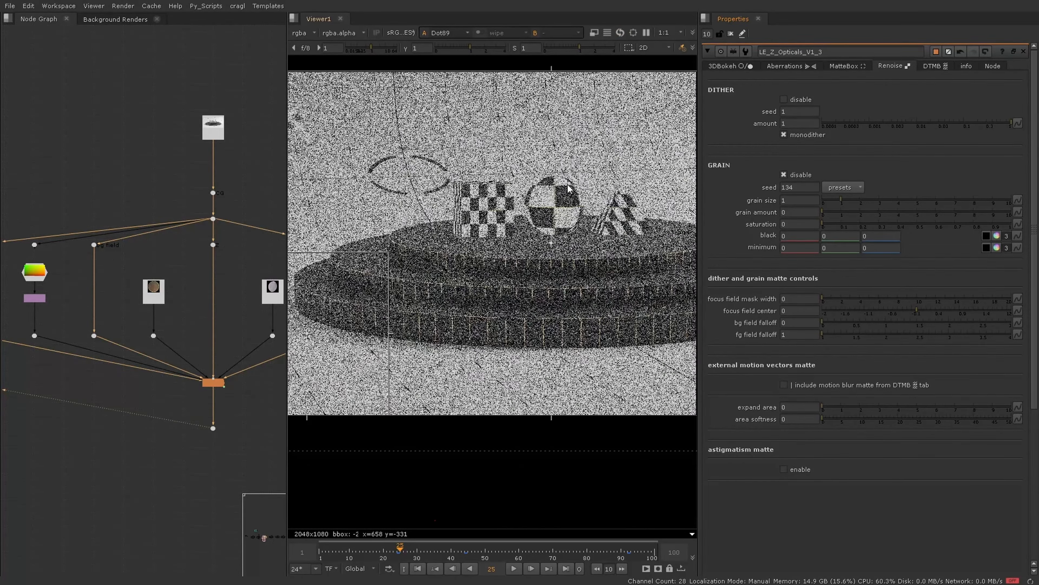
Move the 3DBokeh focal point onto the sphere's centre at sampler position 1035, 652.5
click(731, 66)
scroll(555, 211, up, 3)
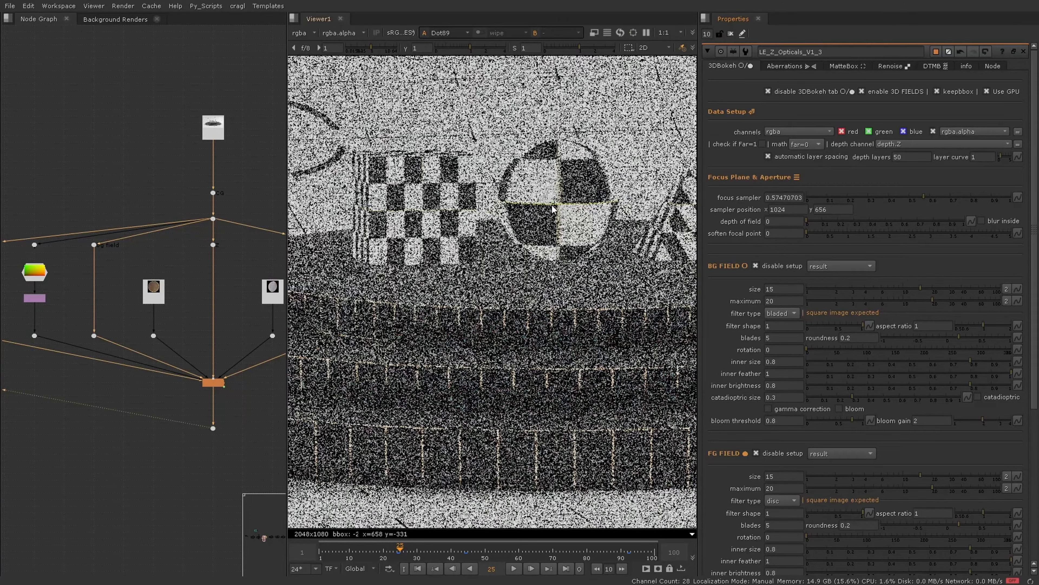
drag(556, 205, 560, 203)
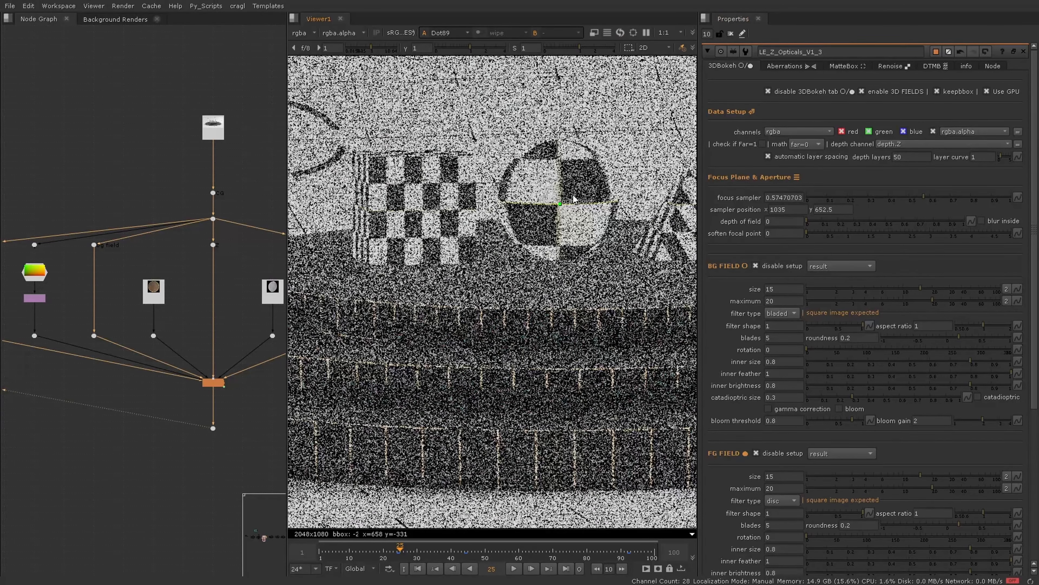
Disable the Renoise dither and enable 3DBokeh, comparing the image with and without the defocus
click(899, 65)
click(805, 100)
click(733, 66)
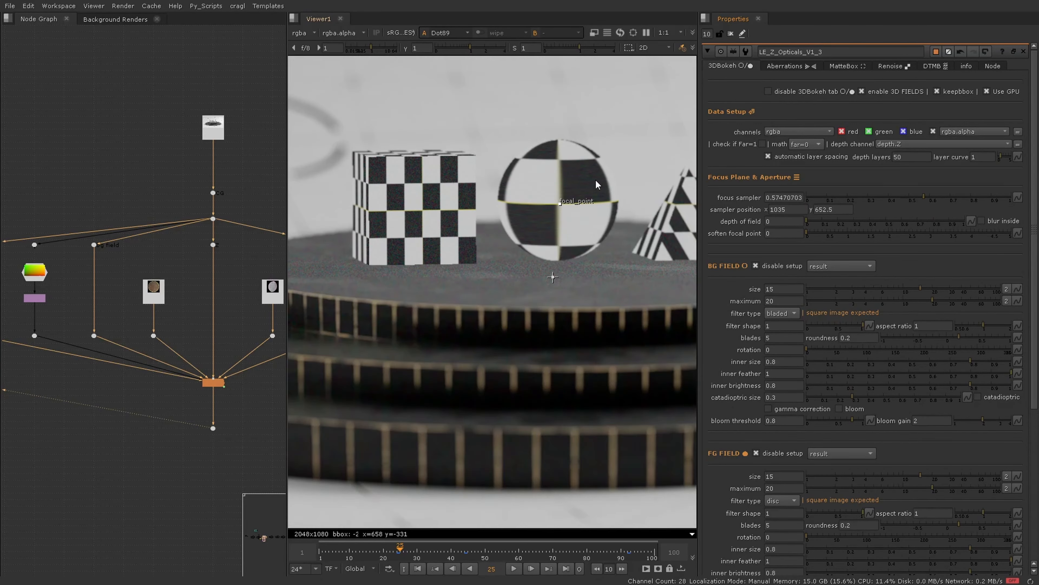
click(832, 92)
click(831, 92)
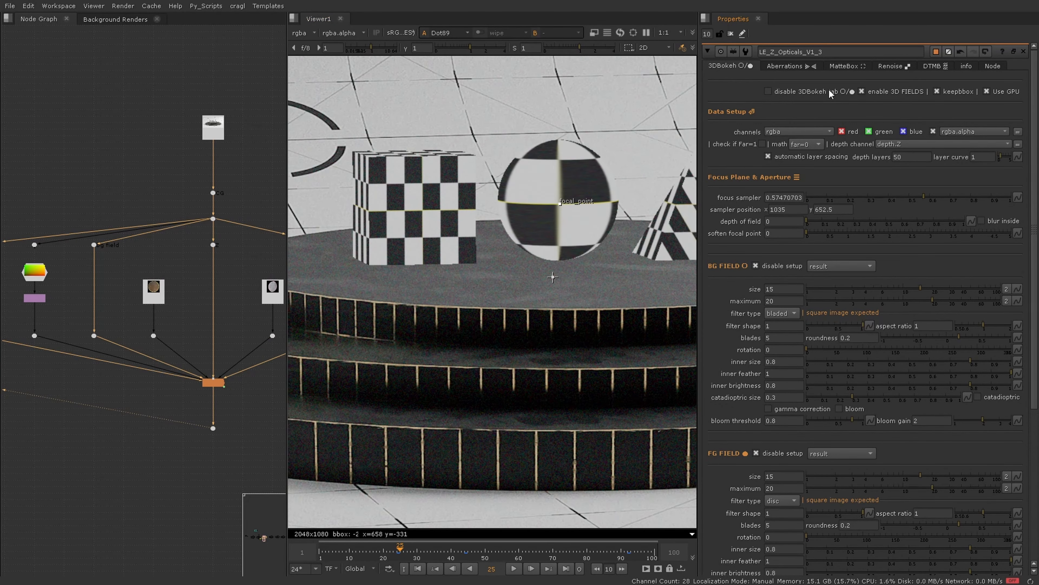
click(831, 94)
click(831, 93)
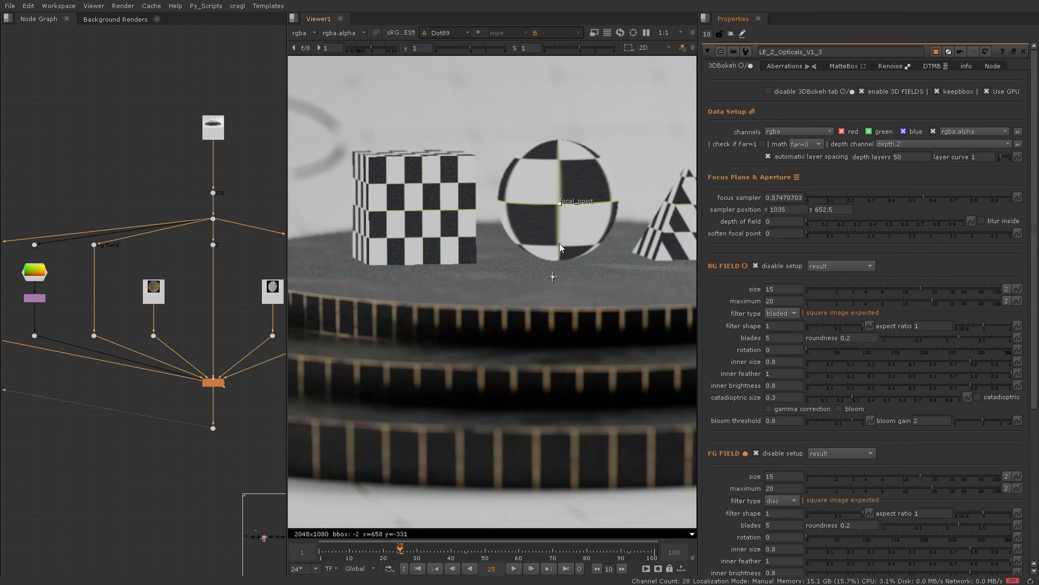
Disable the MOTION VECTORS input in the DTMB settings and examine the sphere's noise around the focal point
scroll(548, 205, up, 3)
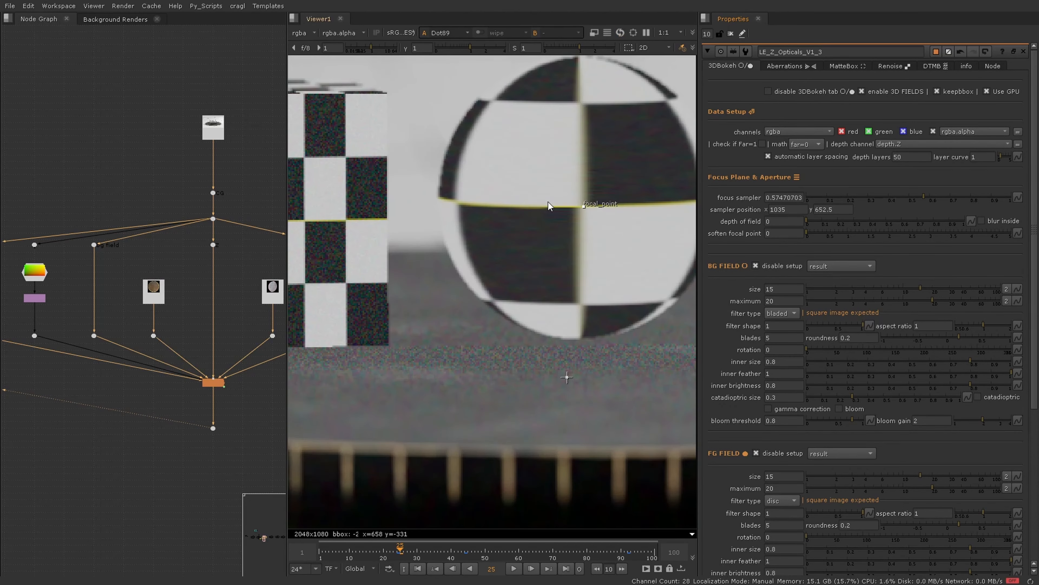
scroll(549, 205, down, 1)
click(929, 66)
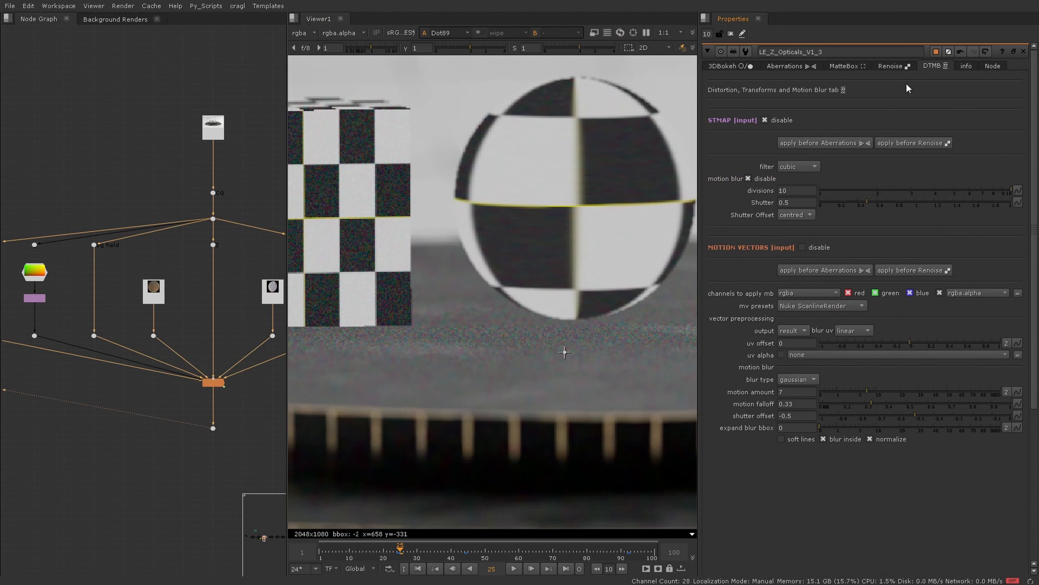
click(802, 248)
click(813, 248)
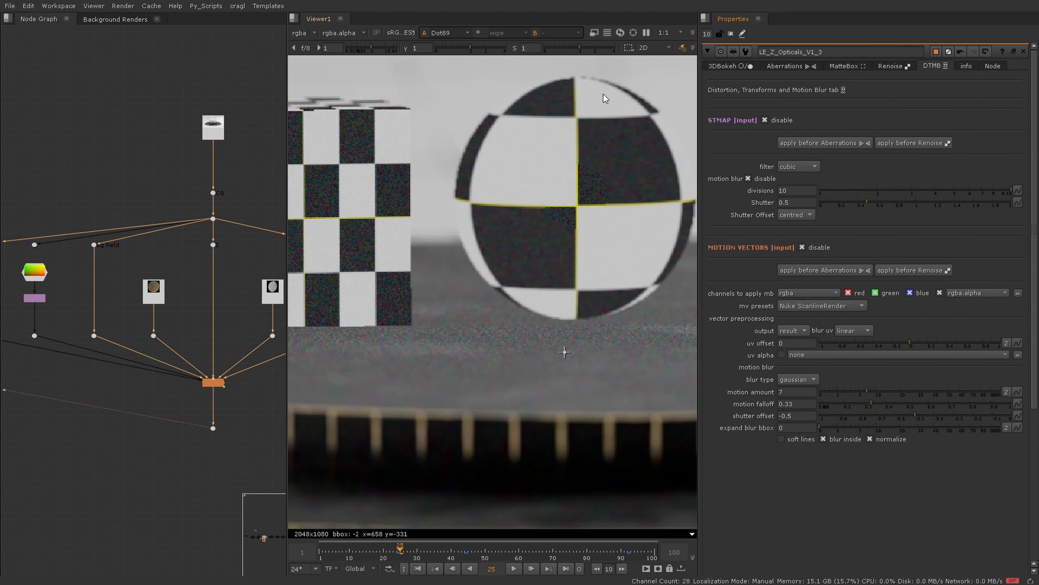
scroll(601, 163, up, 4)
Raise the soften focal point value in the 3DBokeh settings slightly above 0, in hundredths
click(757, 67)
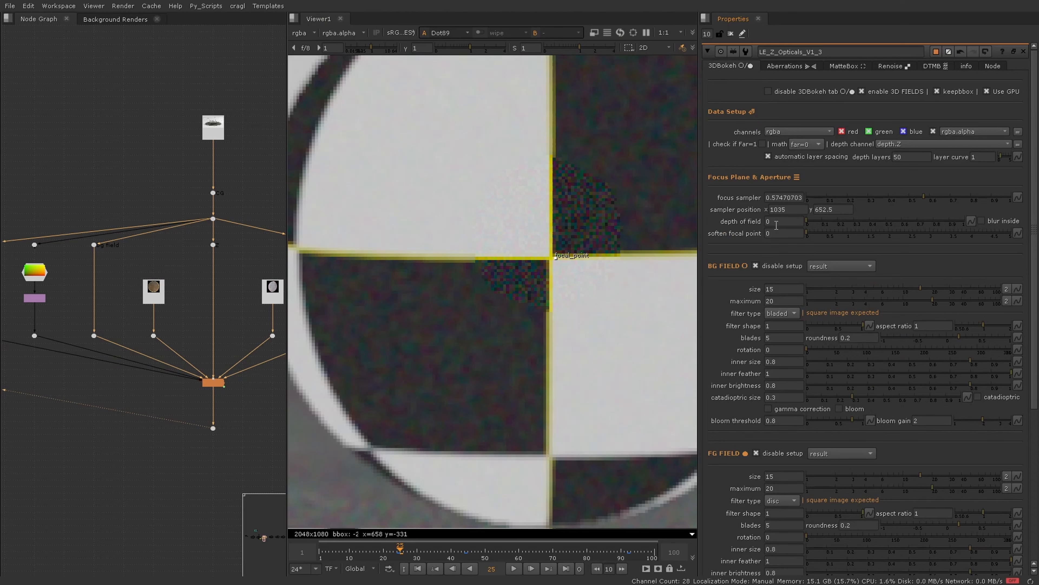
click(779, 232)
text(.0)
key(Up)
key(Down)
key(Right)
text(0)
key(Up)
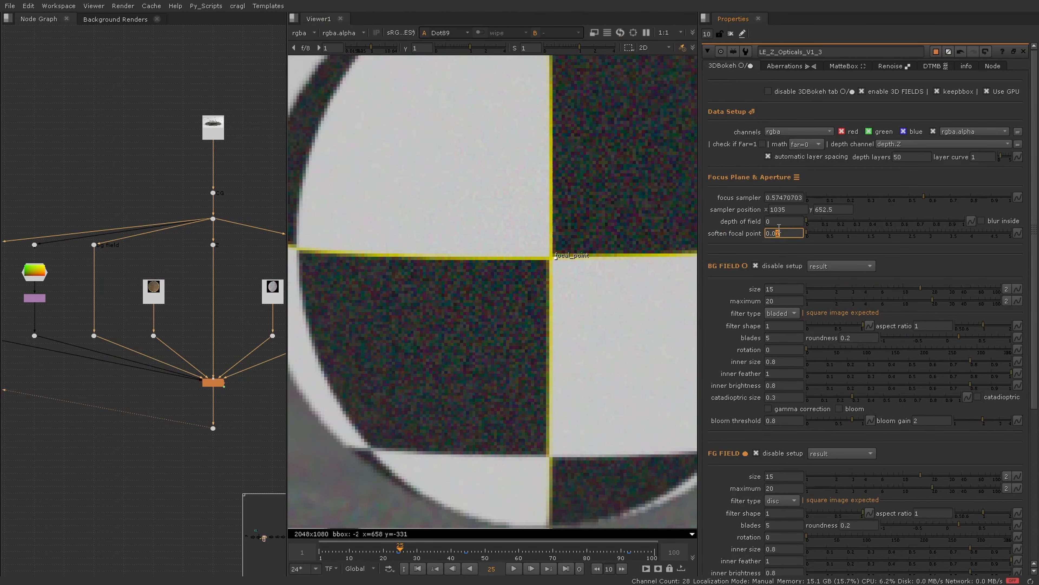
scroll(528, 240, down, 2)
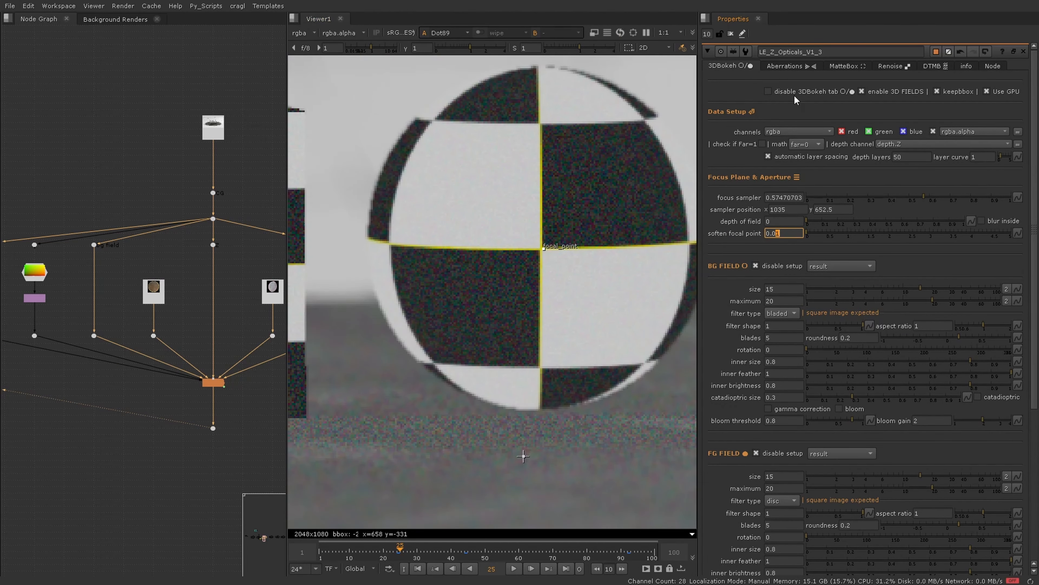
Turn the MOTION VECTORS input on and off again in the DTMB settings to check the softened focus on the sphere
click(899, 66)
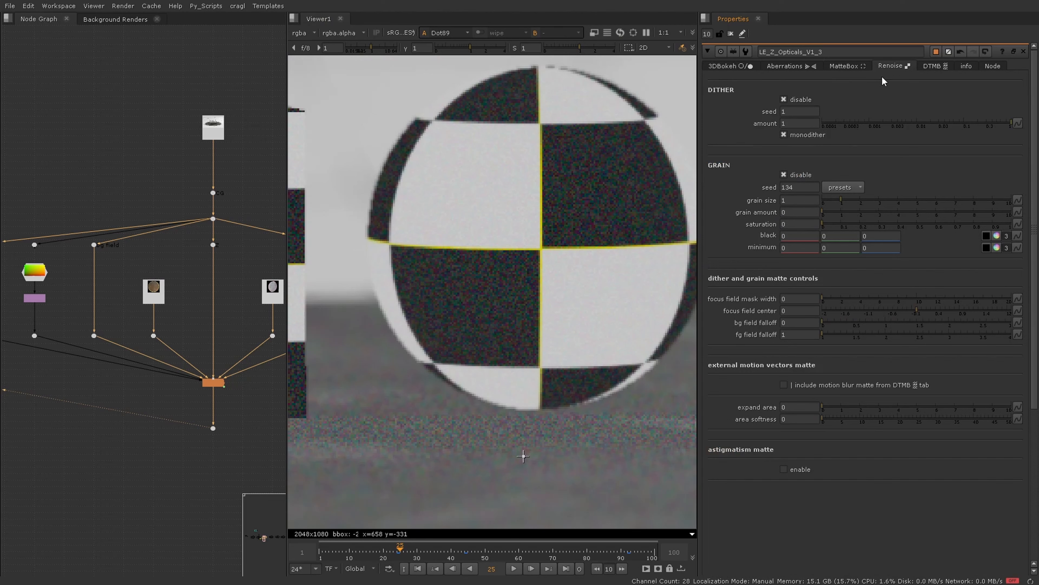
click(932, 66)
click(813, 248)
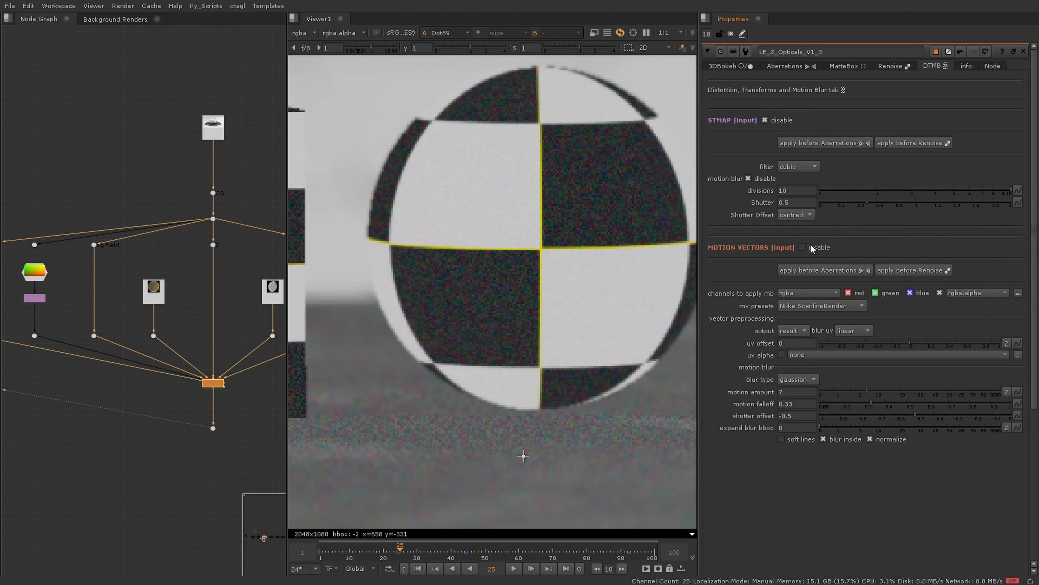
click(812, 248)
scroll(532, 387, down, 4)
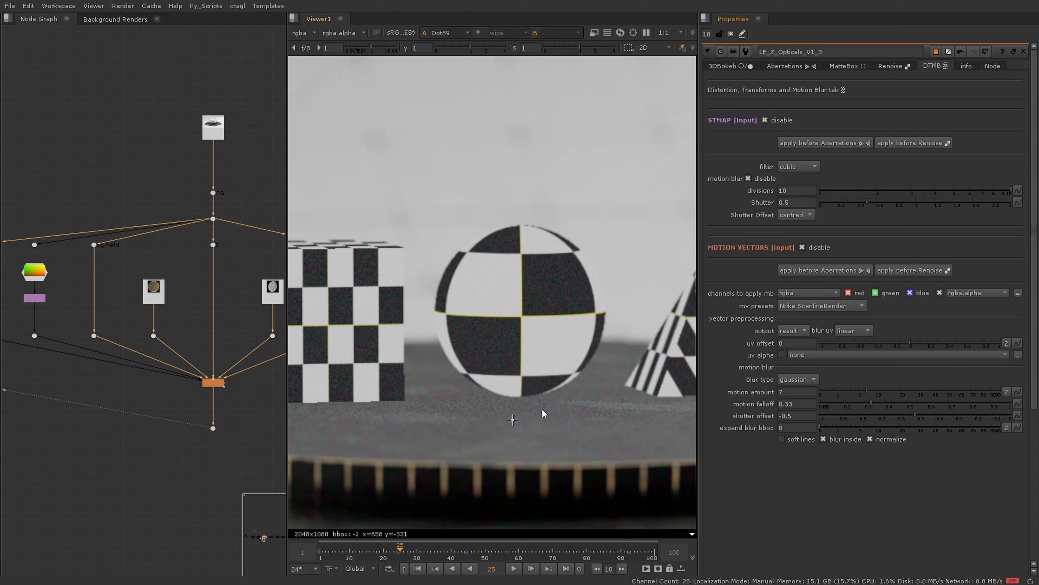
Increase the 3DBokeh soften focal point by a few more hundredths
click(737, 66)
click(791, 232)
key(Up)
key(Up)
key(Up)
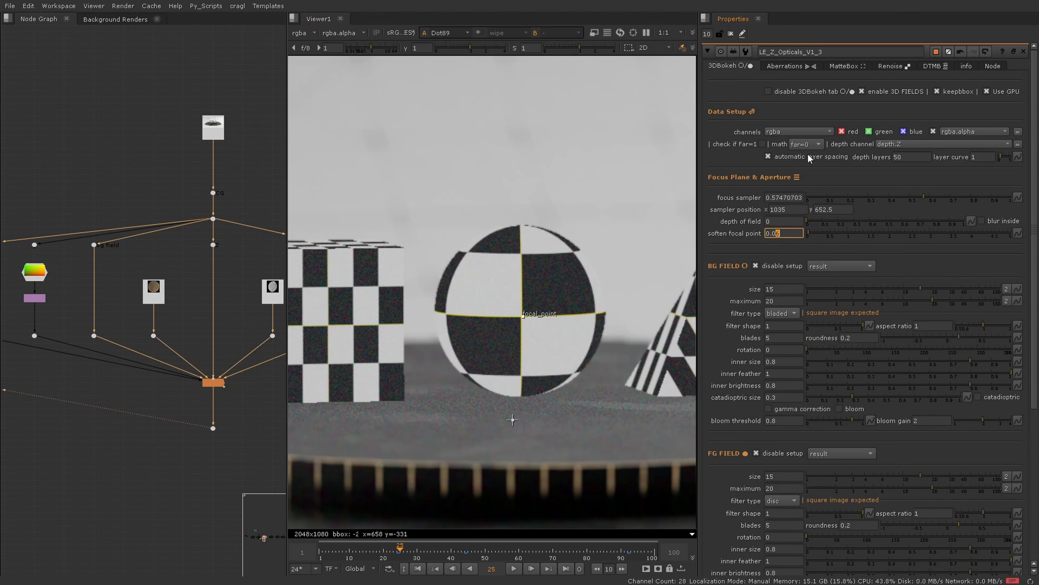
Enable the MOTION VECTORS input in the DTMB settings to blur the in-focus sphere
click(905, 65)
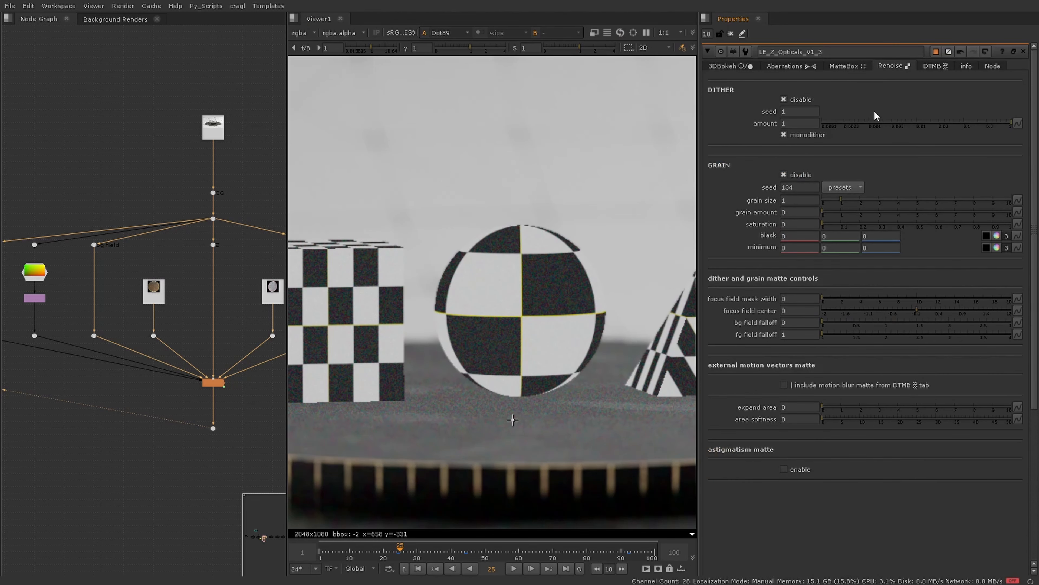
click(934, 67)
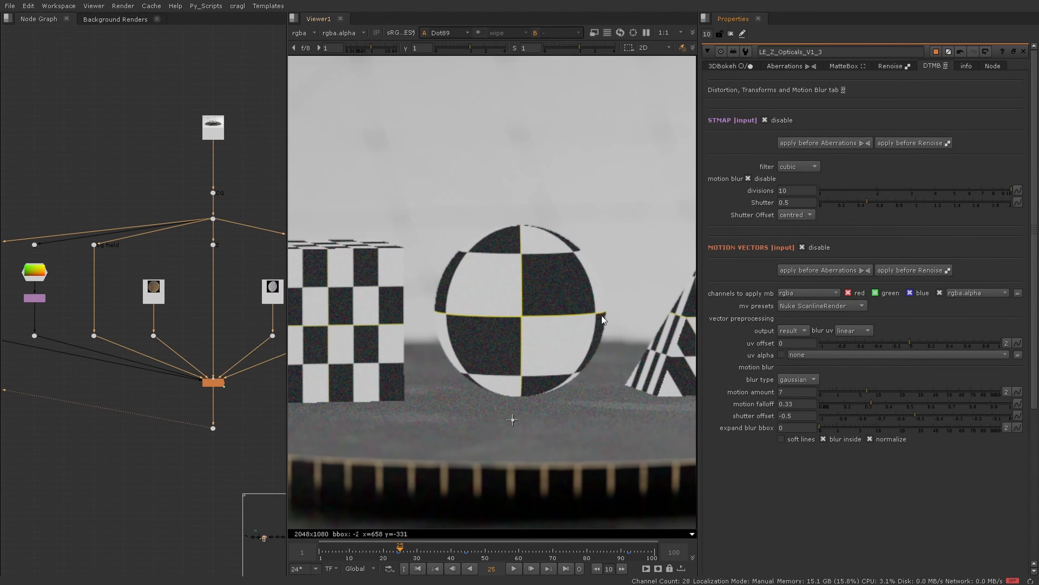
scroll(536, 340, up, 2)
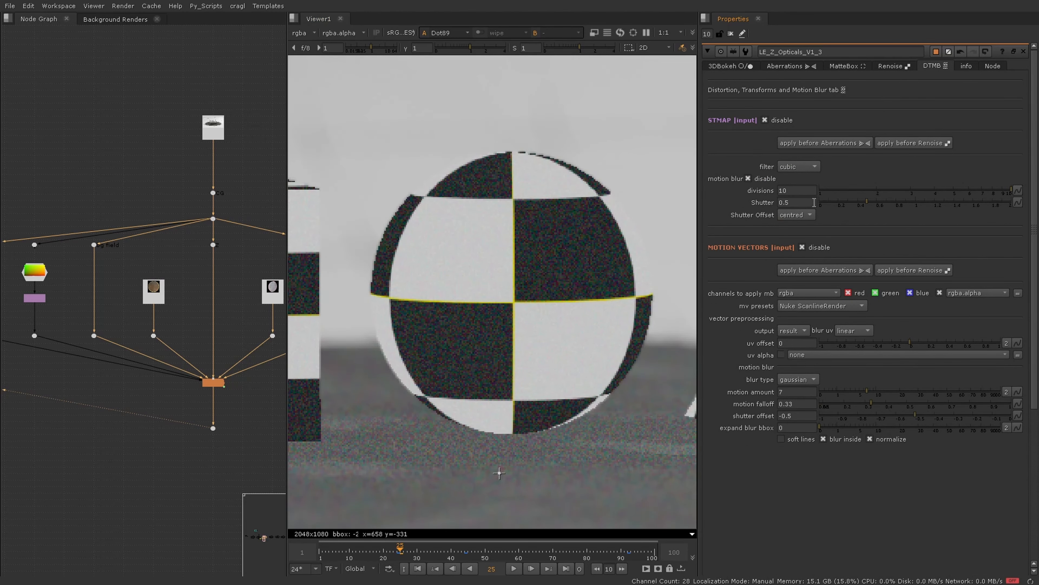
click(822, 248)
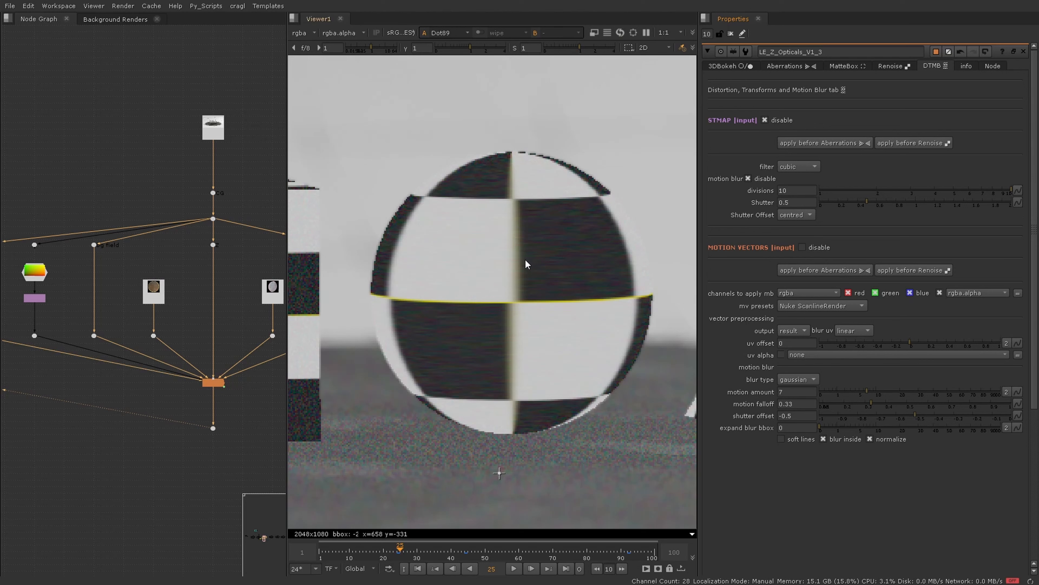
Enable the Renoise dither with the DTMB motion blur matte included, and lower the dither amount to 0.0001
click(908, 69)
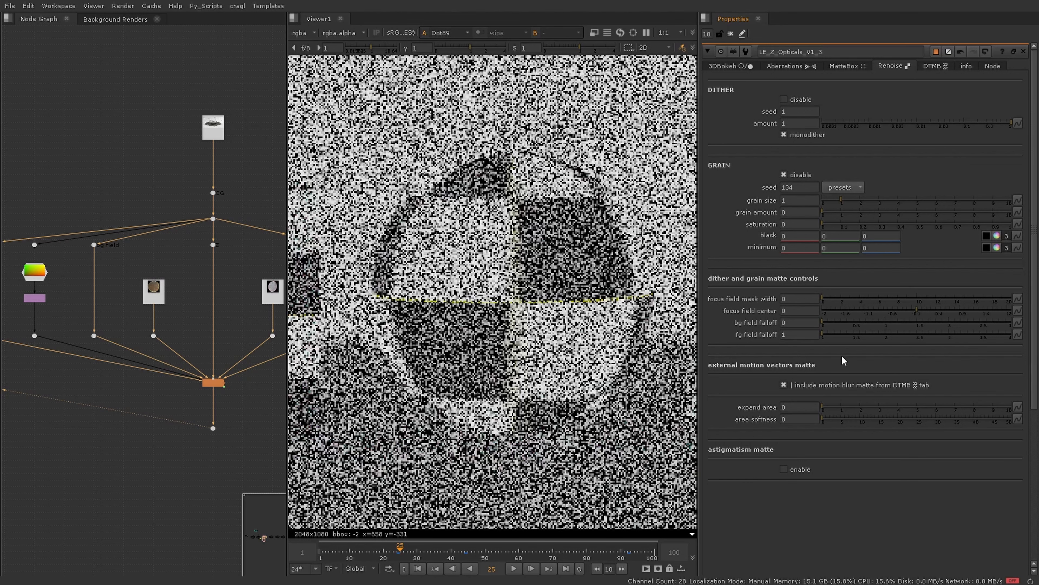
drag(901, 123, 793, 127)
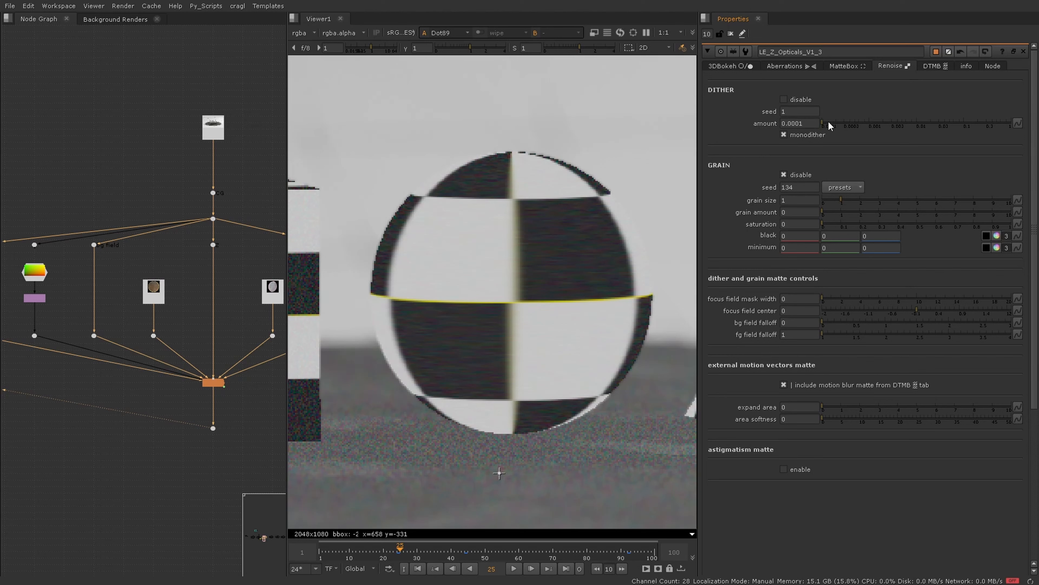
Raise the Renoise dither amount to about 0.029
drag(830, 125, 940, 134)
middle_drag(461, 488, 487, 390)
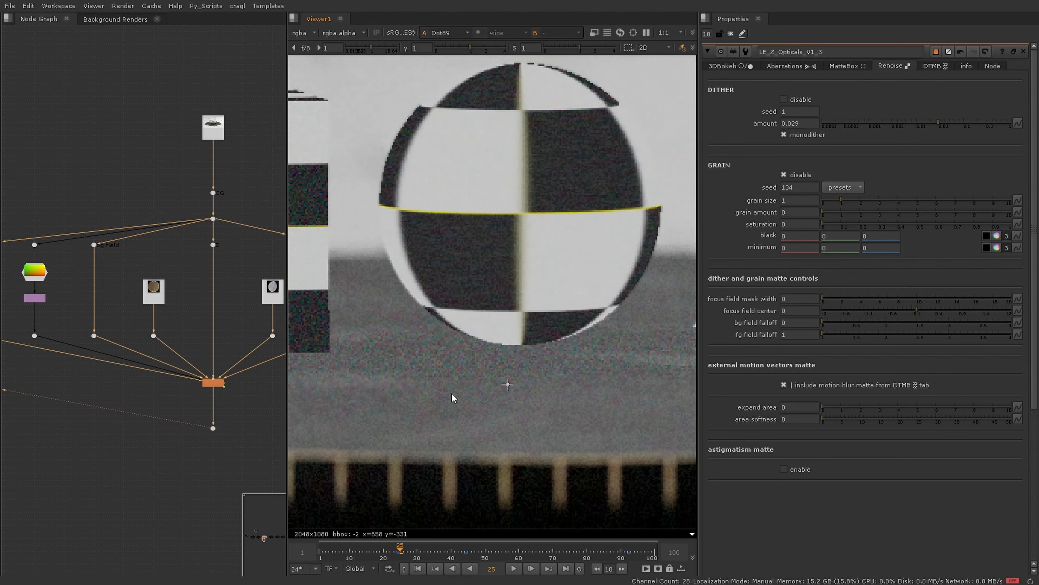
scroll(453, 398, down, 2)
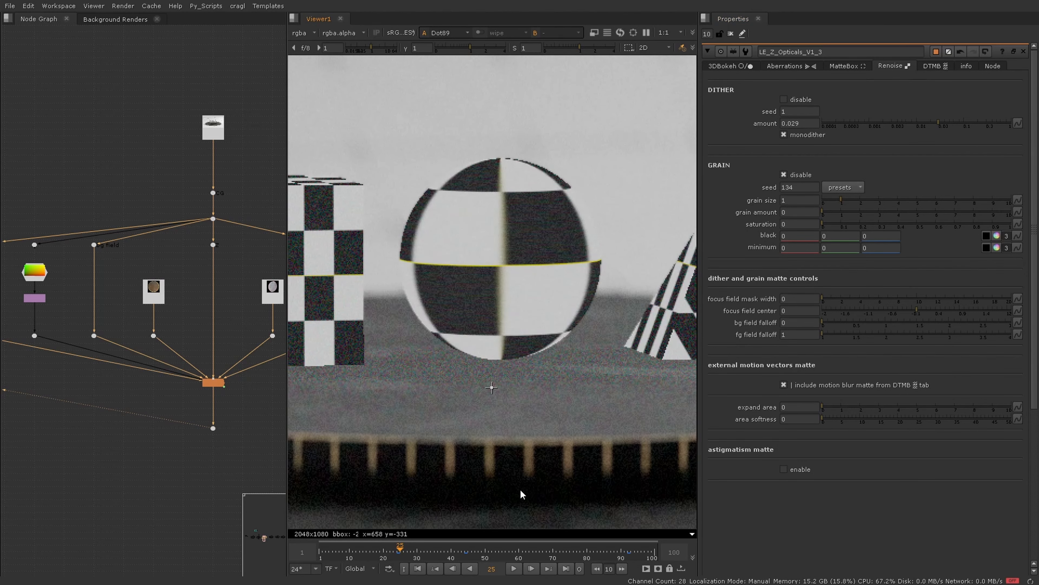
Toggle the DTMB motion blur matte off and on to compare the dither noise on the blurred sphere
click(818, 388)
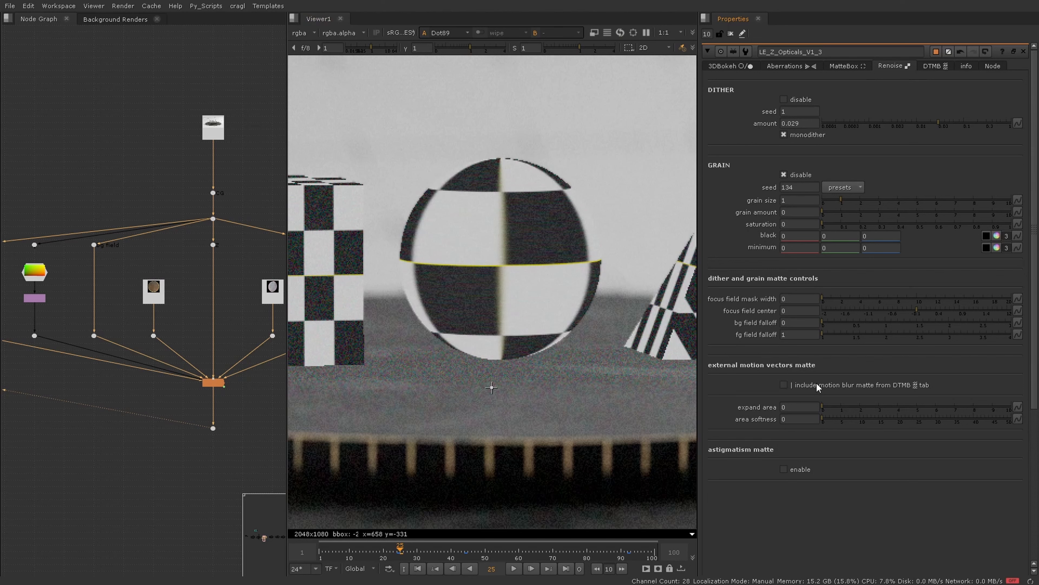
click(818, 388)
scroll(530, 248, up, 5)
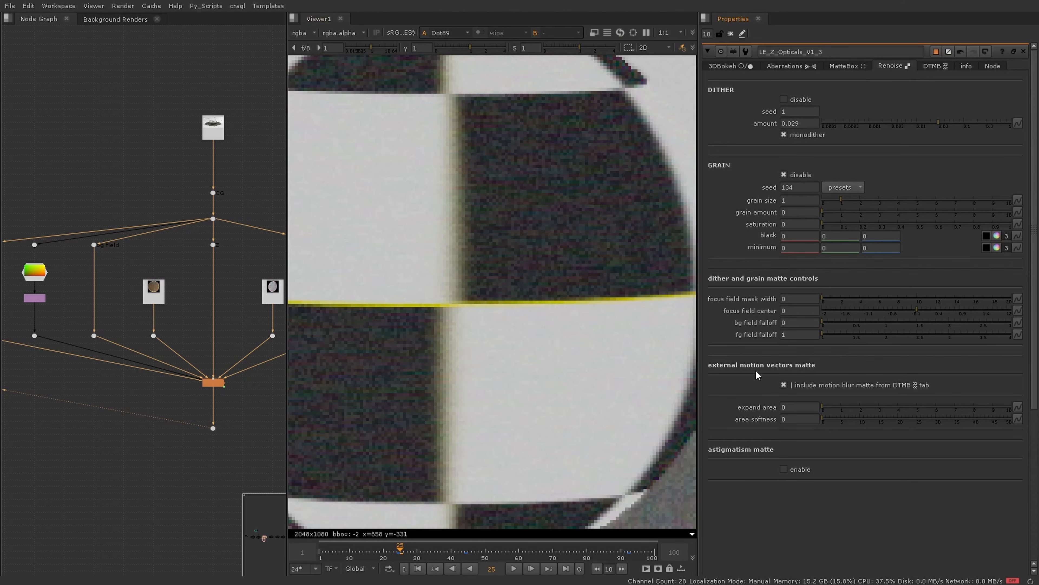
click(839, 386)
scroll(529, 376, down, 5)
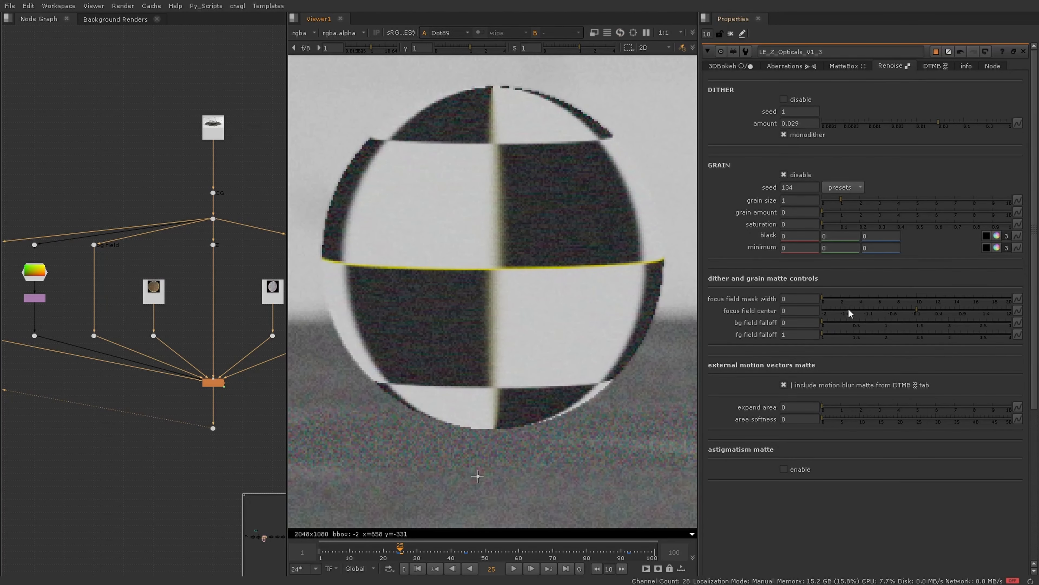
Try a focus field mask width of 0.1, and return it to 0
click(818, 299)
text(.1)
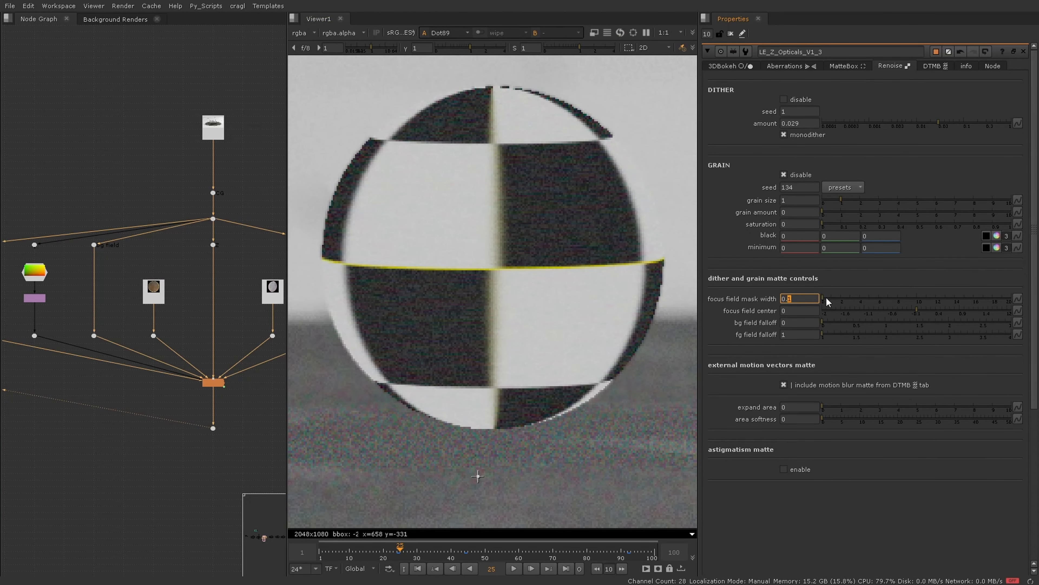
drag(827, 298, 780, 307)
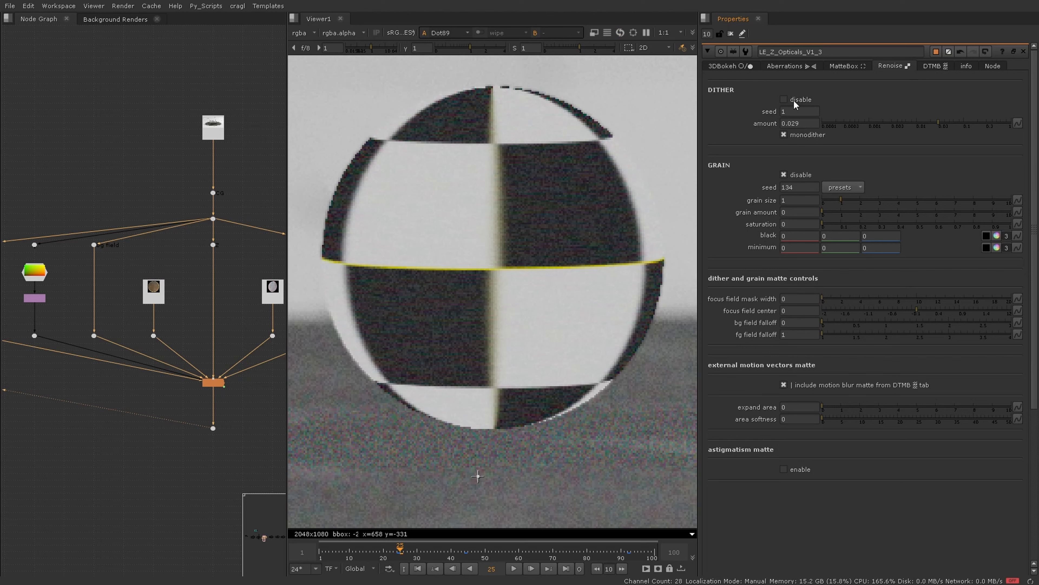
Exclude the DTMB motion blur matte from Renoise and set the focus field mask width to 0.1
click(803, 386)
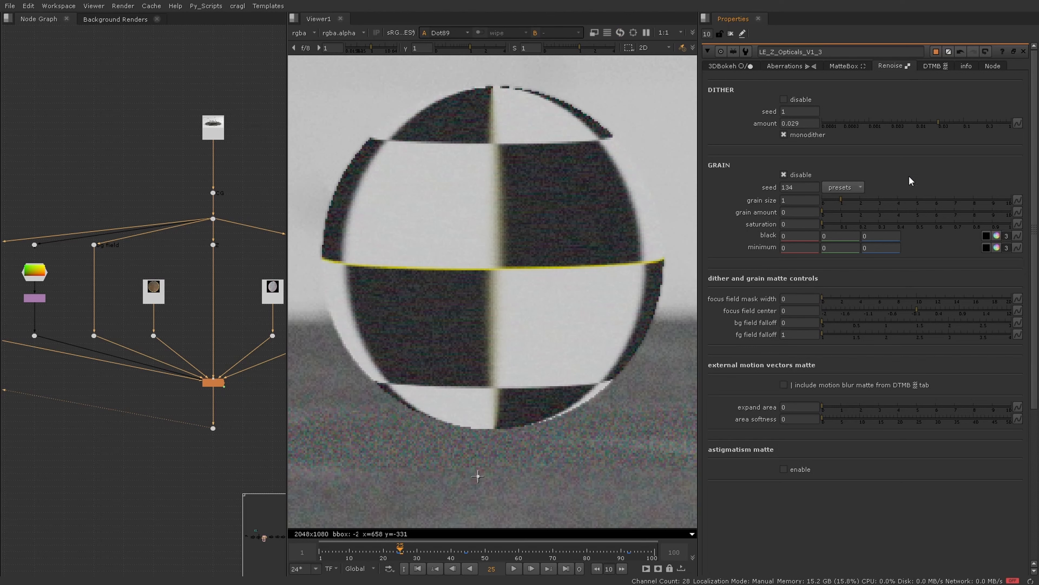
click(807, 299)
key(Down)
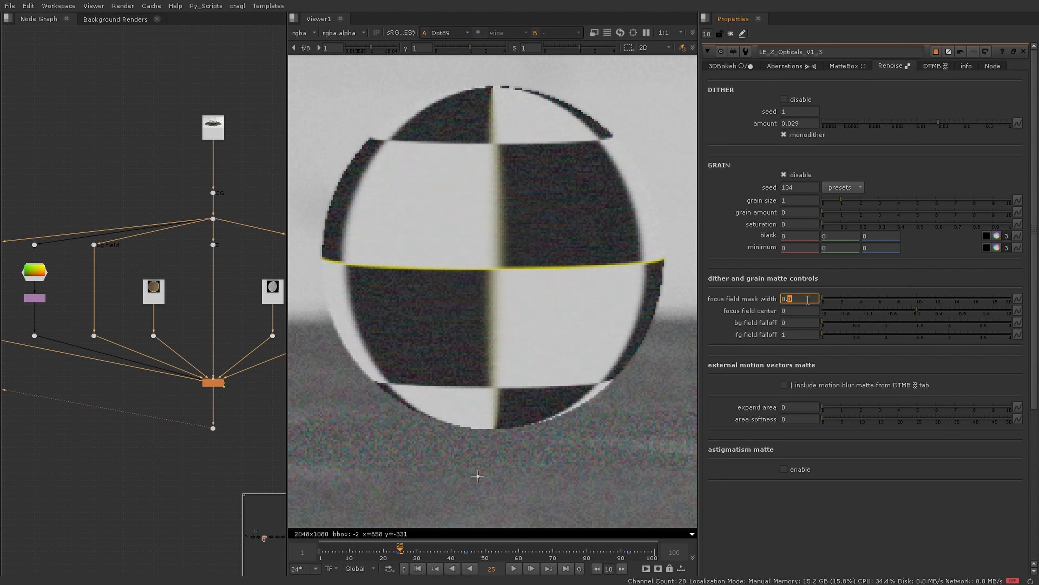
Disable the MOTION VECTORS input in the DTMB settings and reset the Renoise focus field mask width to 0
click(935, 66)
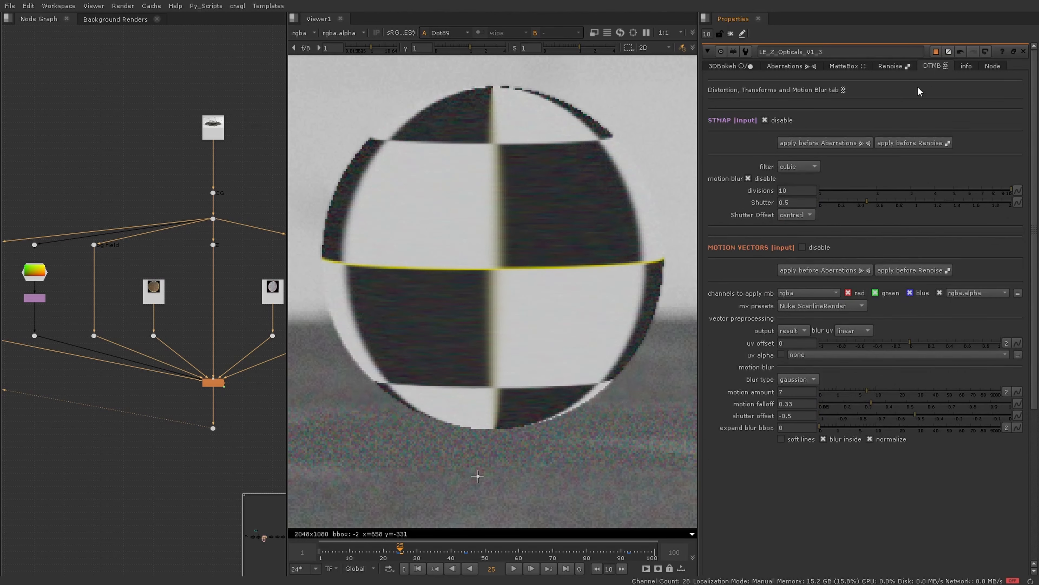
click(893, 68)
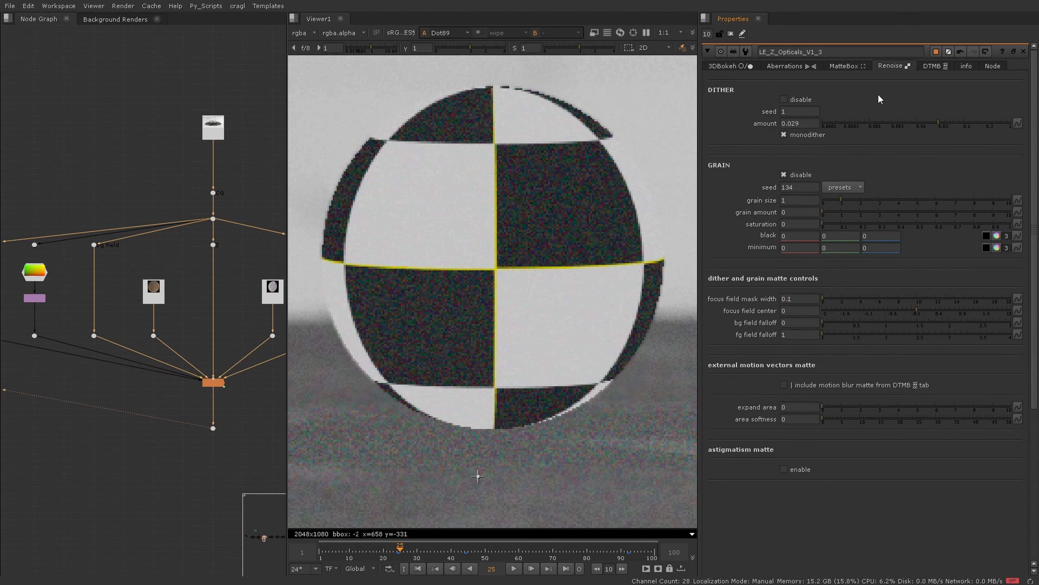
click(806, 300)
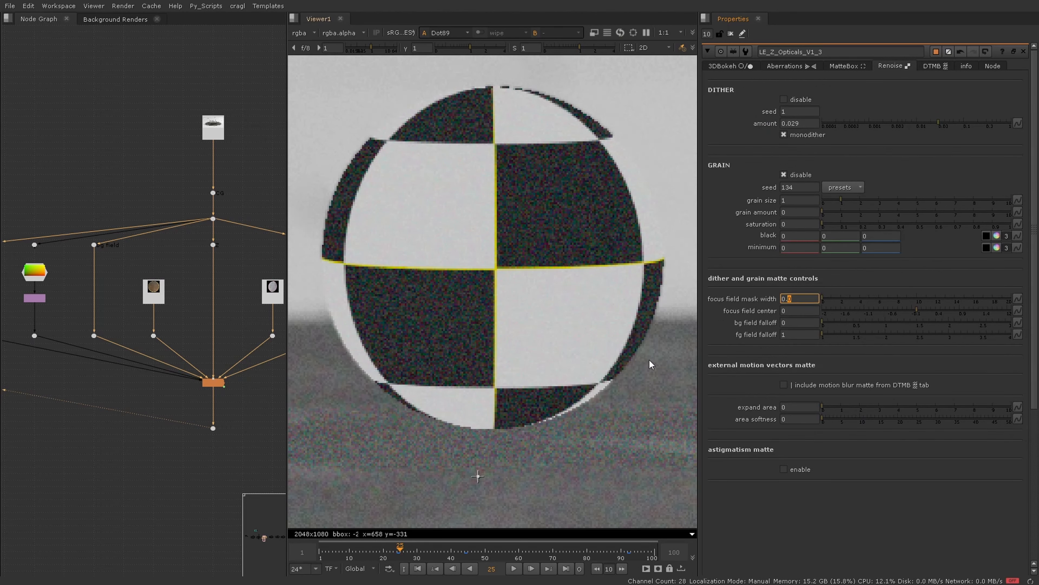
drag(827, 300, 830, 301)
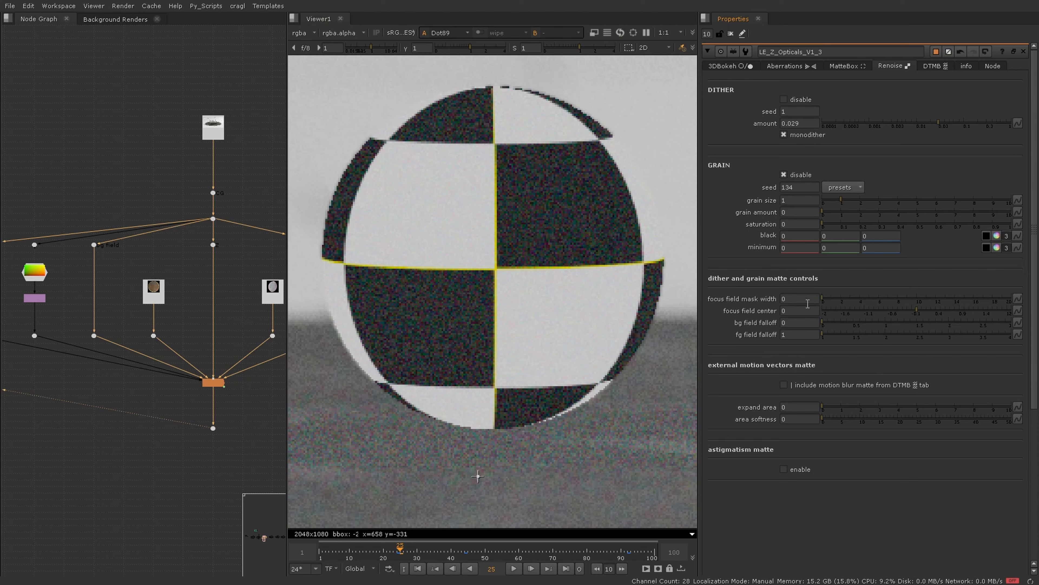
Set the focus field mask width to 0.1 and the dither amount to about 0.037
click(801, 301)
text(.1)
click(941, 124)
mouse_move(938, 124)
mouse_down()
mouse_move(961, 126)
mouse_move(928, 132)
mouse_move(948, 139)
mouse_up()
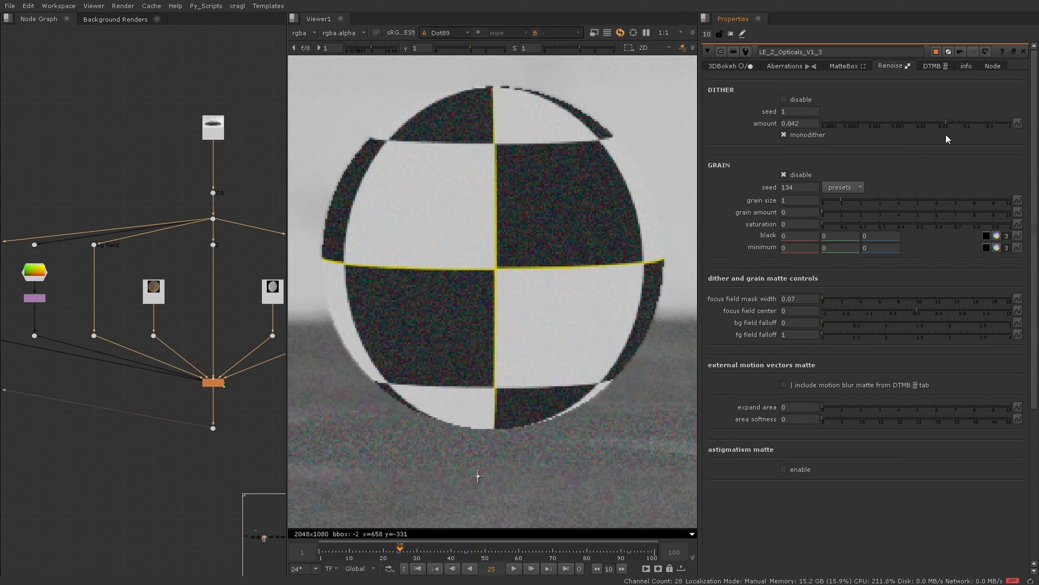
click(802, 298)
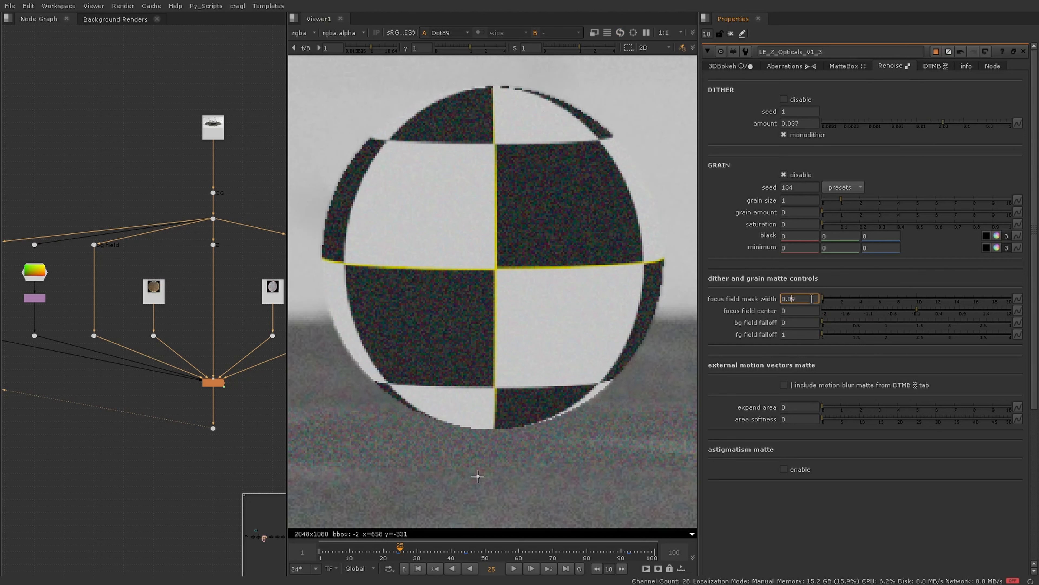
key(Up)
Enable the MOTION VECTORS input in the DTMB settings and include its motion blur matte in Renoise
click(935, 69)
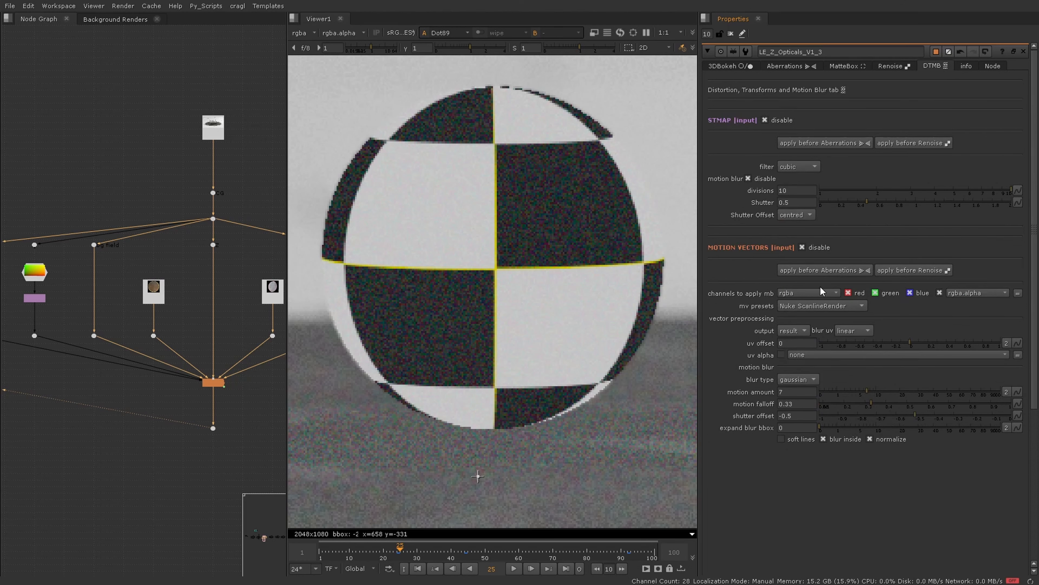
click(802, 247)
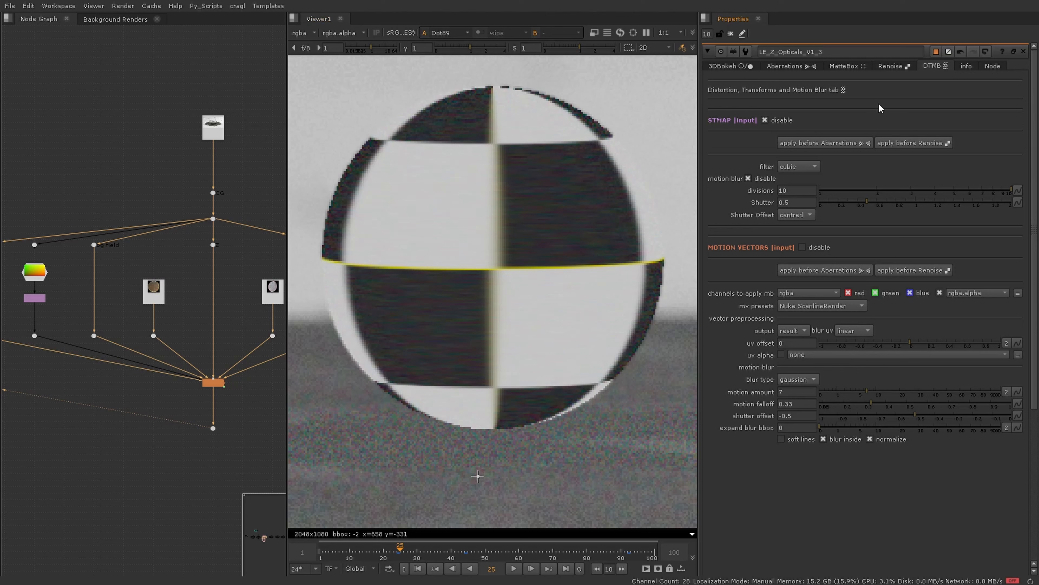
click(894, 66)
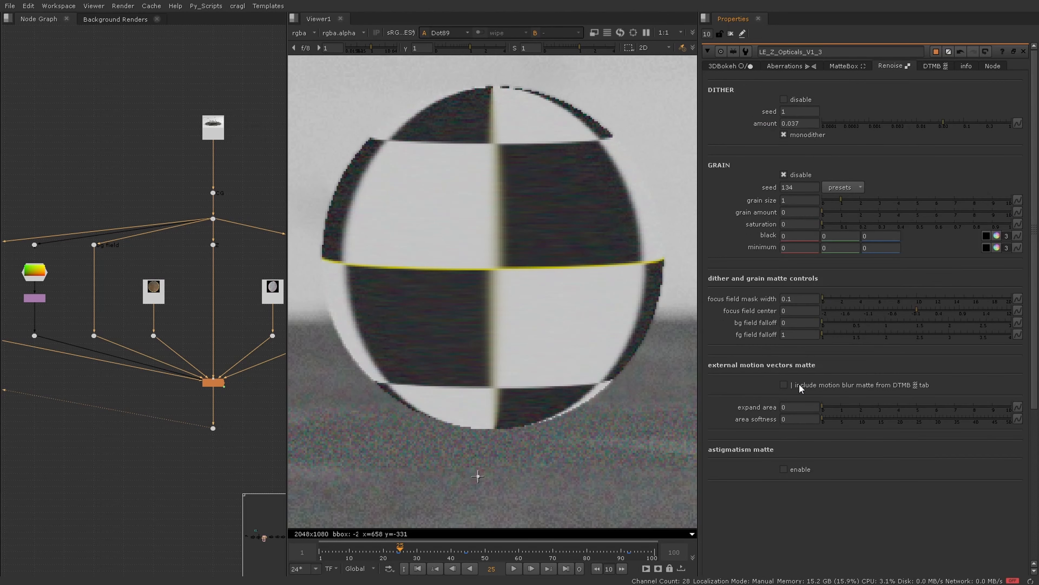
click(808, 387)
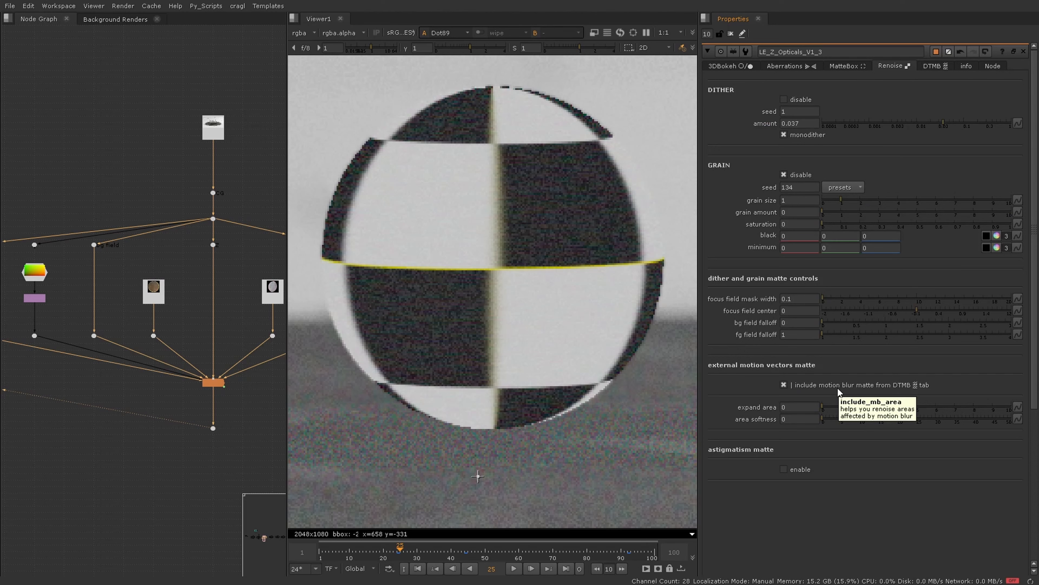
Compare the sphere's noise in the wider shot with the motion blur matte excluded and included
scroll(471, 332, down, 4)
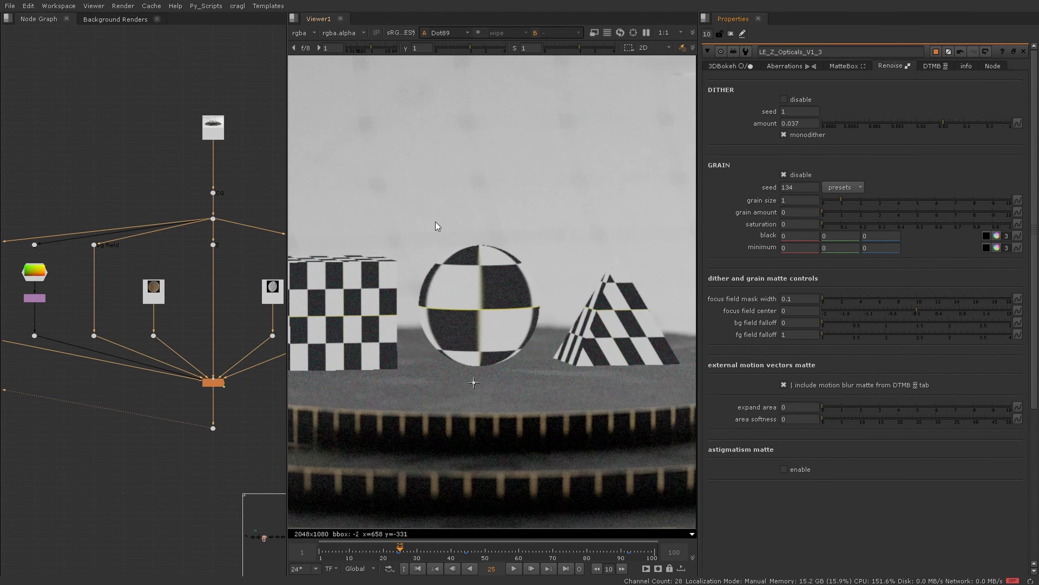
click(850, 385)
click(850, 386)
scroll(499, 307, up, 5)
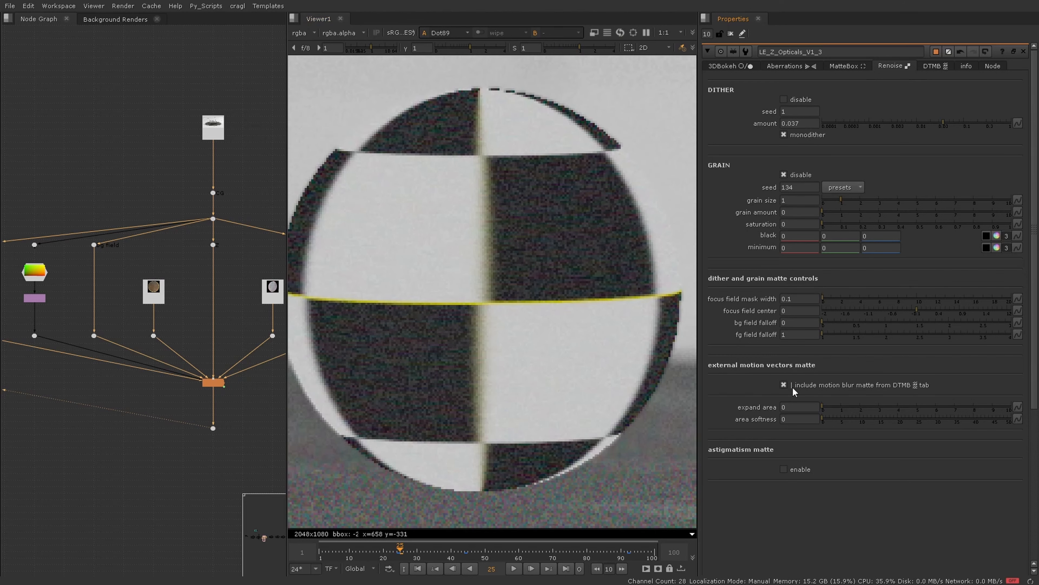
Set the external motion vectors matte's expand area to about 4.75 and its area softness to about 14.4
drag(825, 406, 857, 406)
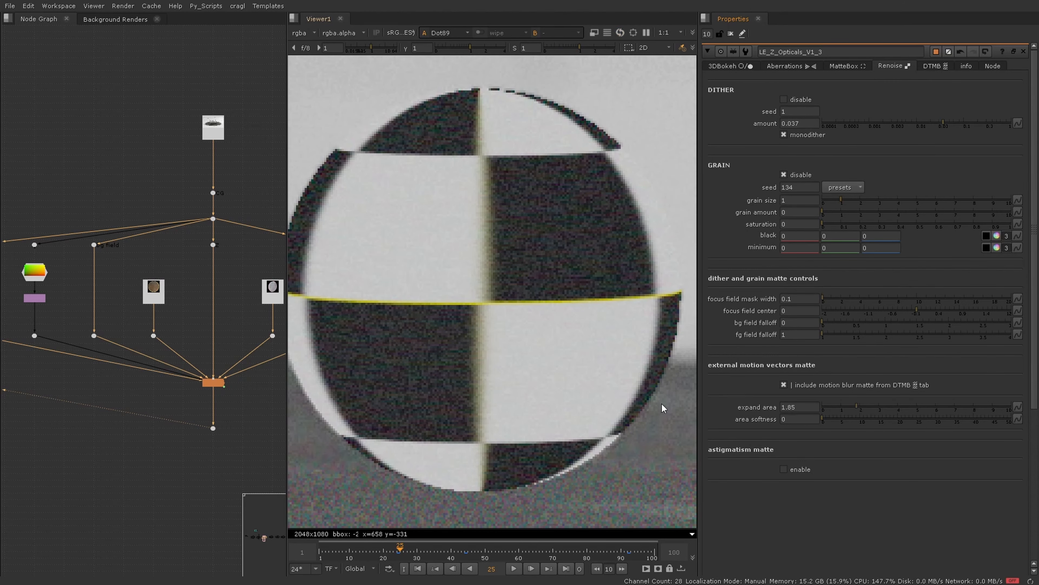
middle_drag(254, 418, 340, 379)
scroll(315, 376, up, 1)
middle_drag(314, 375, 503, 288)
scroll(491, 360, up, 4)
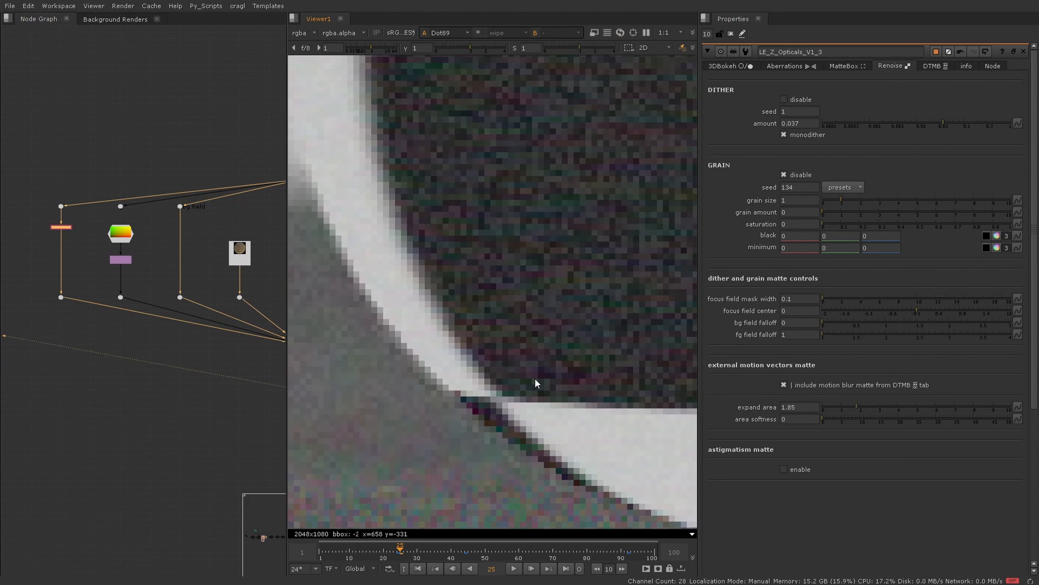
drag(858, 410, 913, 404)
drag(831, 420, 876, 419)
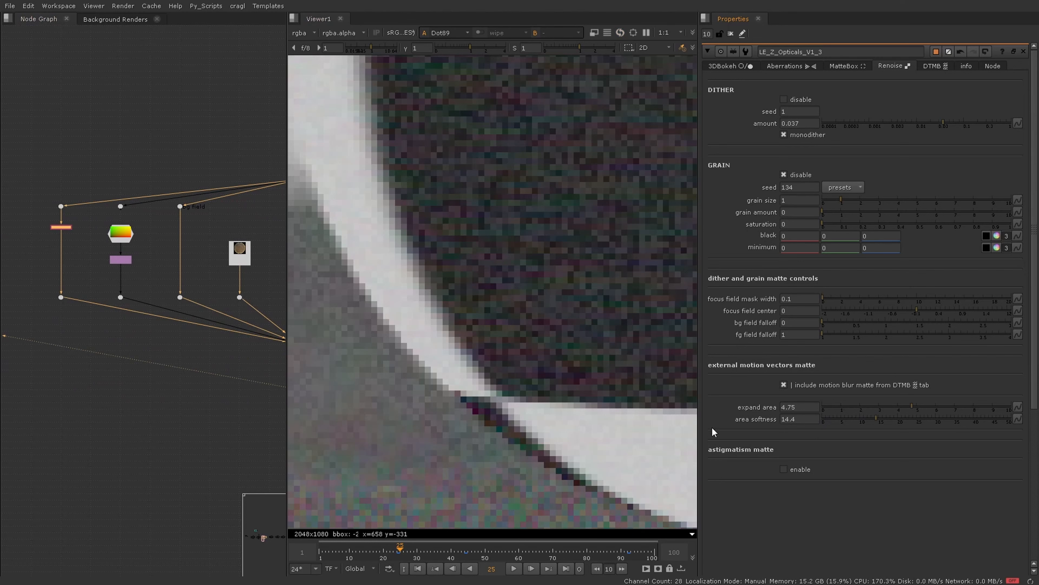
Set the focus field mask width to 0.06 and the dither amount to about 0.034
scroll(462, 384, down, 2)
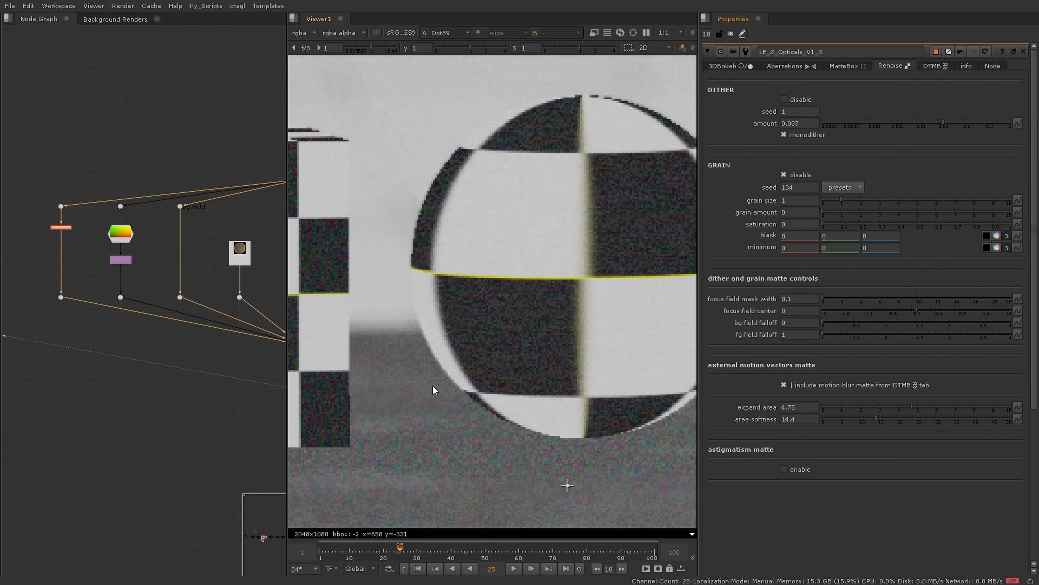
scroll(447, 398, up, 2)
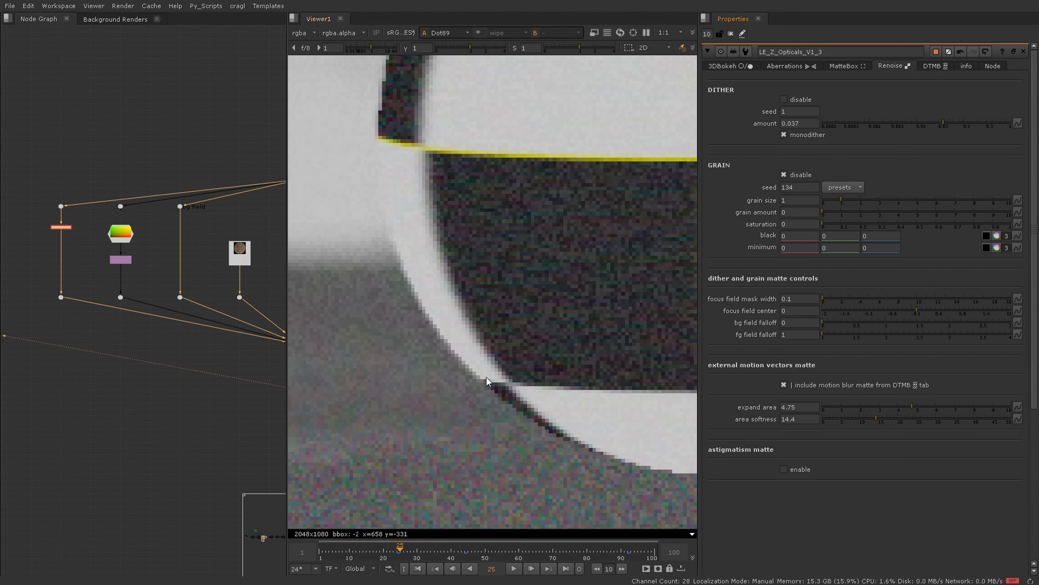
scroll(471, 400, down, 2)
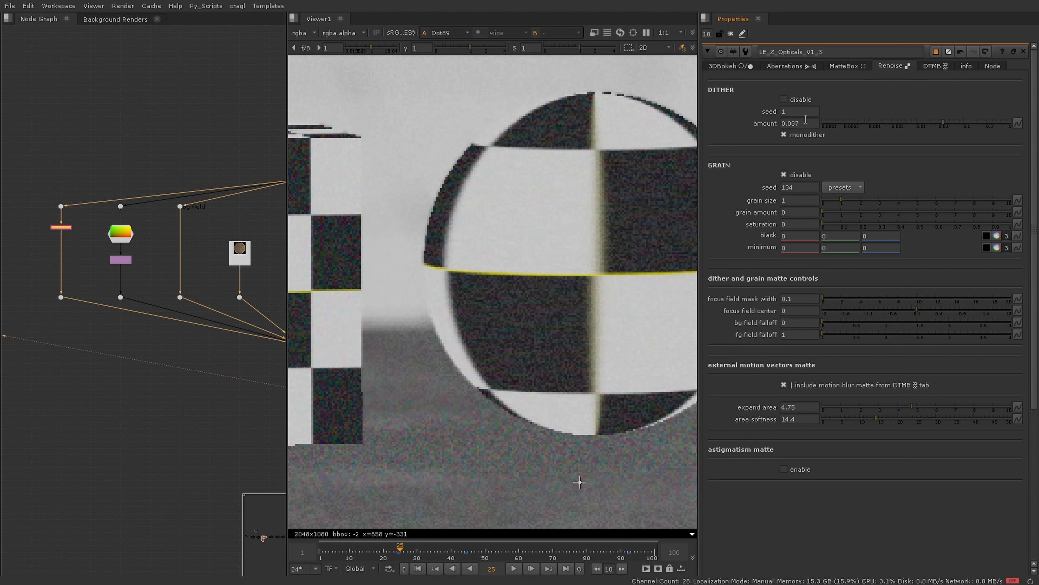
drag(942, 124, 954, 144)
click(803, 299)
key(Up)
text(1)
drag(955, 123, 913, 123)
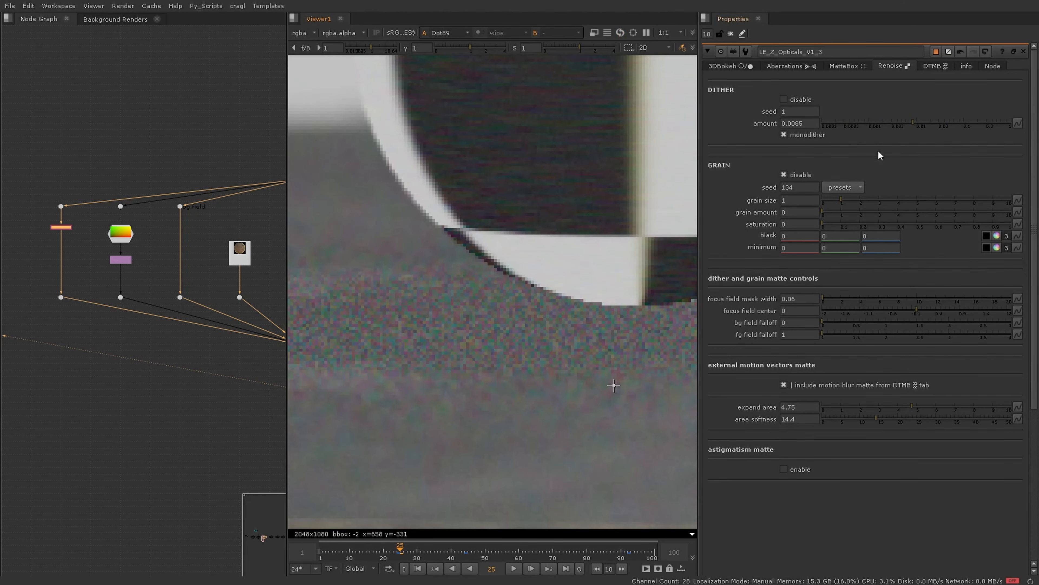
drag(922, 122, 939, 140)
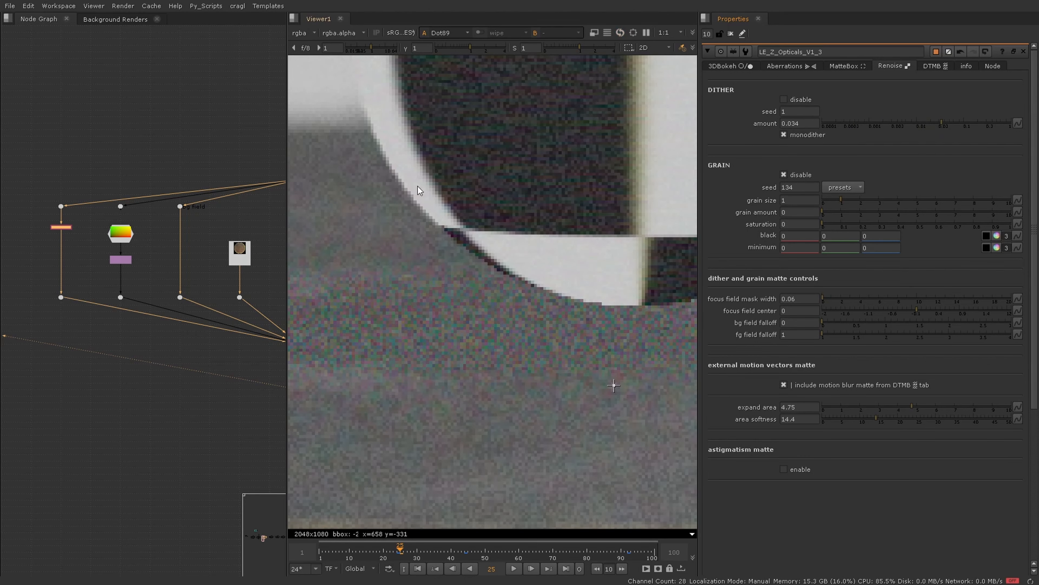
Switch the included motion blur matte off and on repeatedly to check the restored noise over the whole sphere
scroll(417, 189, down, 3)
middle_drag(562, 164, 510, 363)
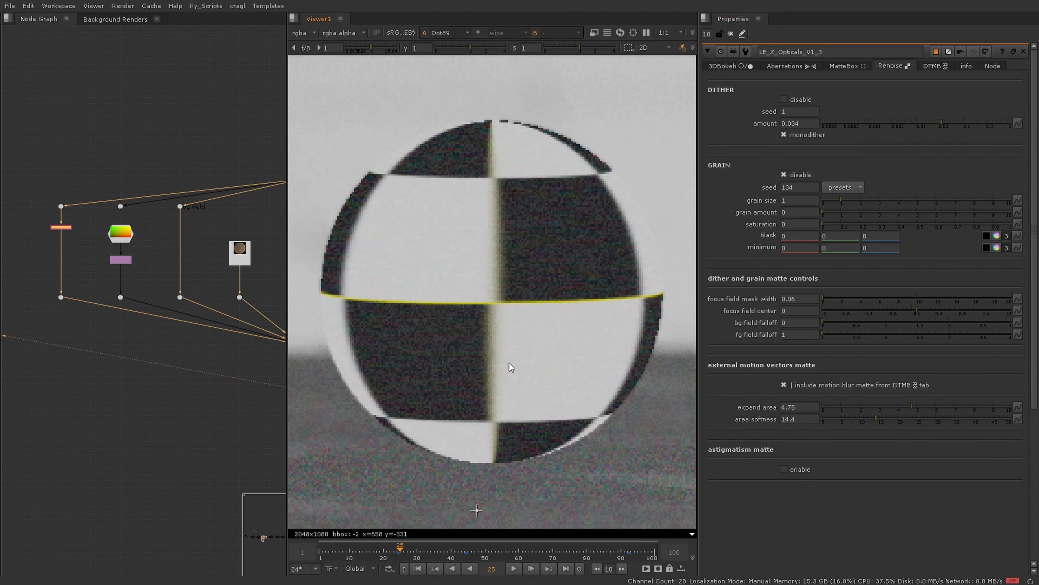
click(846, 386)
click(844, 385)
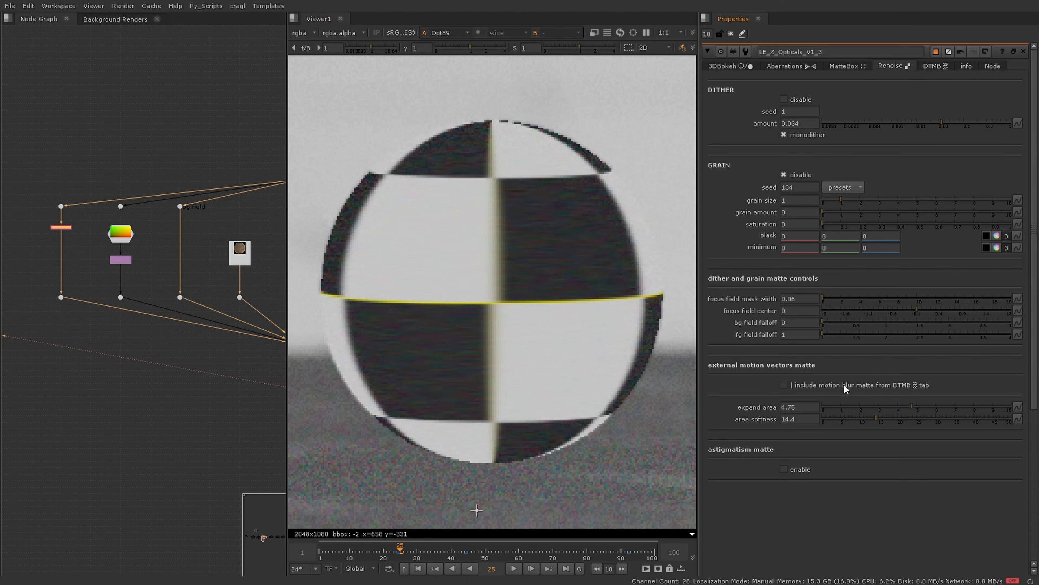
click(844, 385)
click(846, 386)
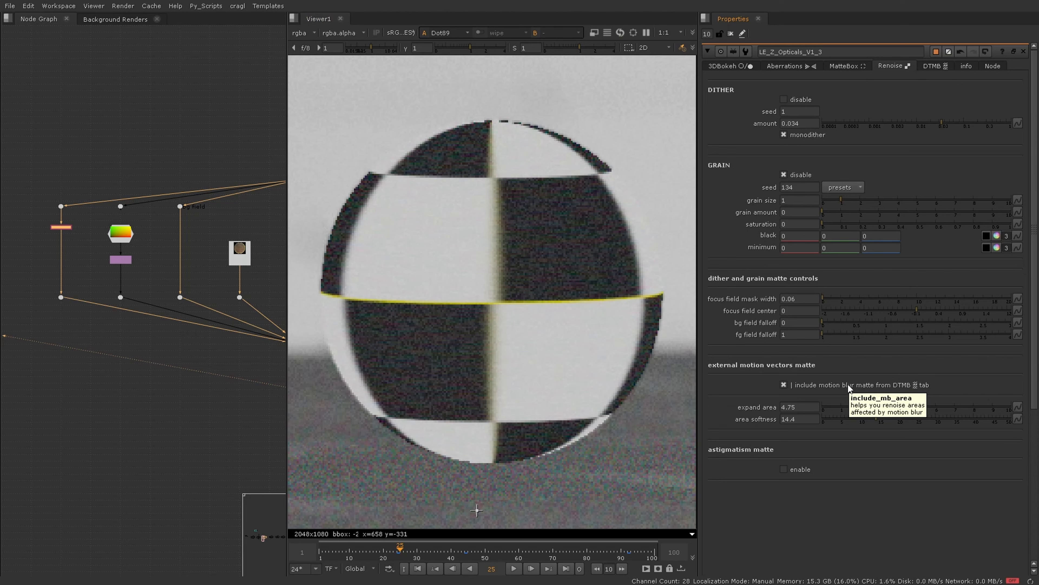
Examine the dither noise across the wider shot and around the out-of-focus tracking marker on the background wall
scroll(399, 367, down, 5)
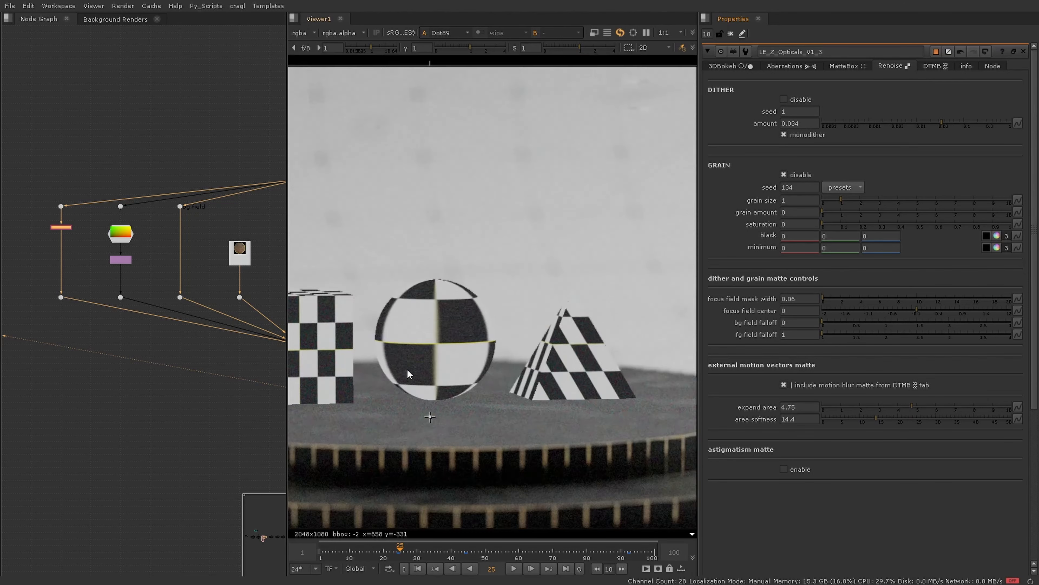
scroll(407, 369, down, 1)
middle_drag(442, 368, 567, 371)
middle_drag(384, 371, 595, 350)
scroll(348, 179, up, 3)
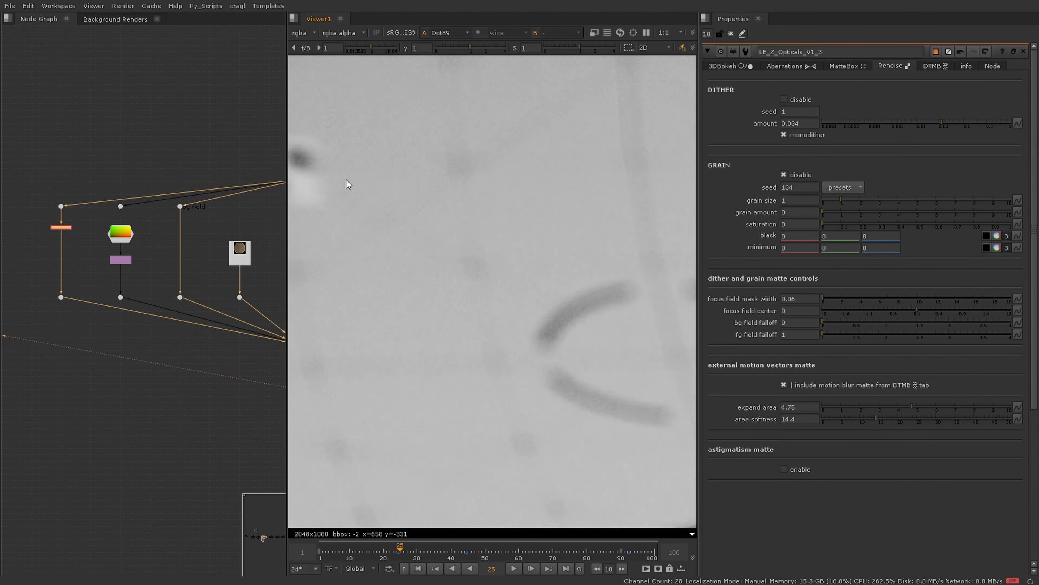
middle_drag(348, 178, 561, 233)
scroll(492, 219, up, 3)
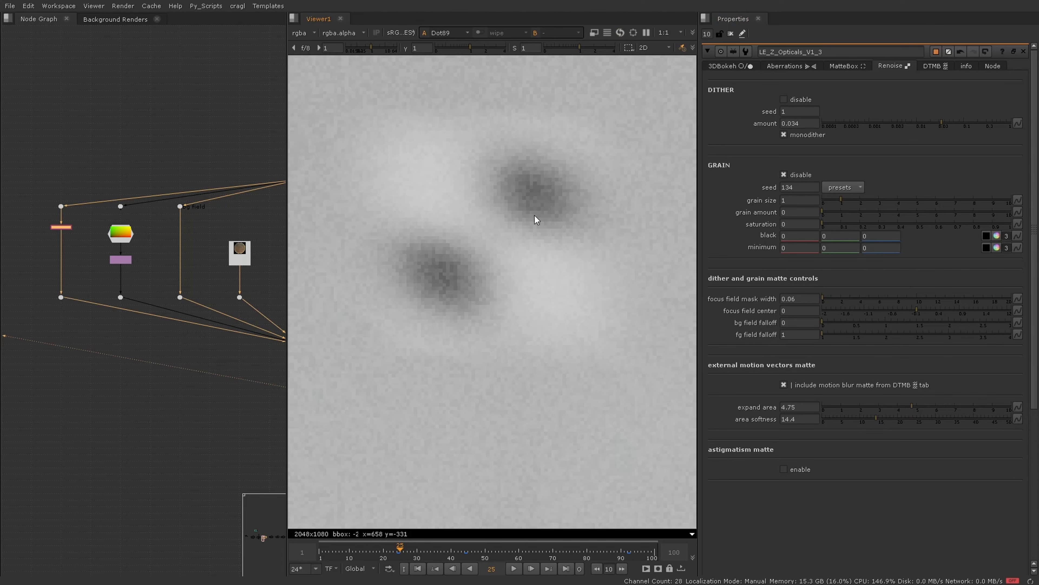
Turn the included motion blur matte off and back on, checking the dither noise around the out-of-focus tracking marker on the wall
click(846, 385)
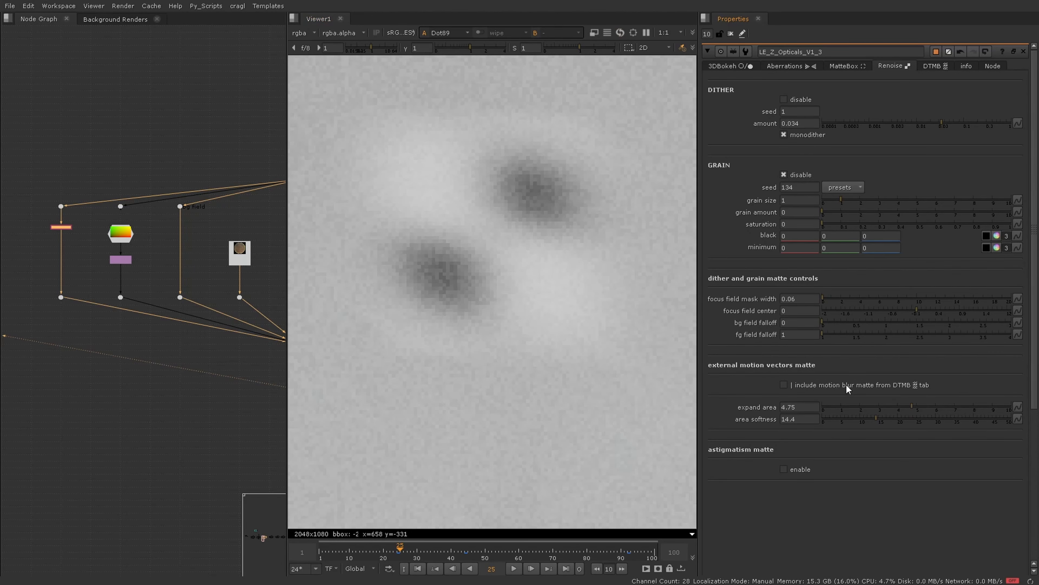
click(846, 387)
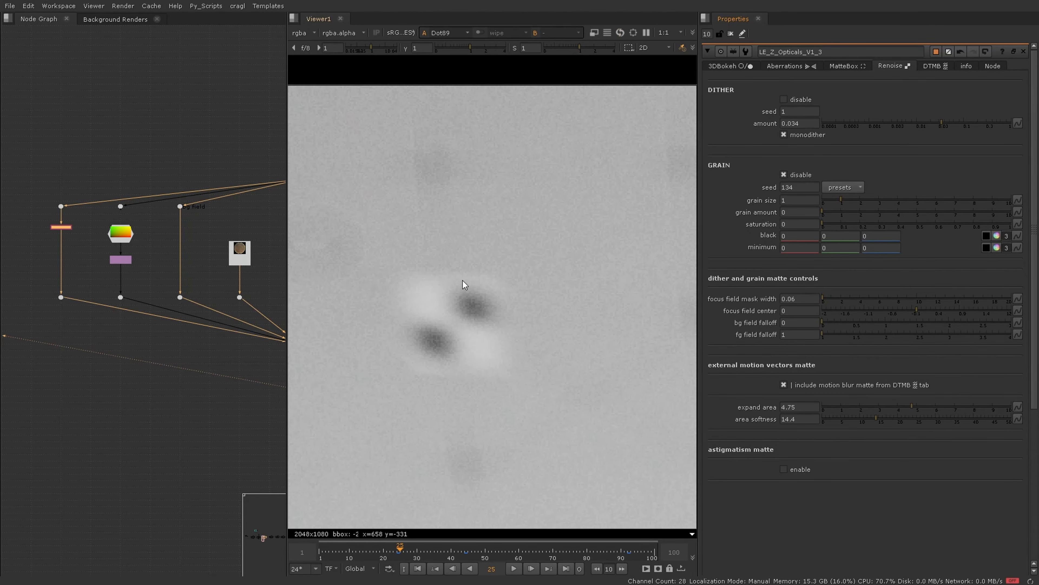
scroll(476, 376, down, 3)
scroll(511, 430, up, 1)
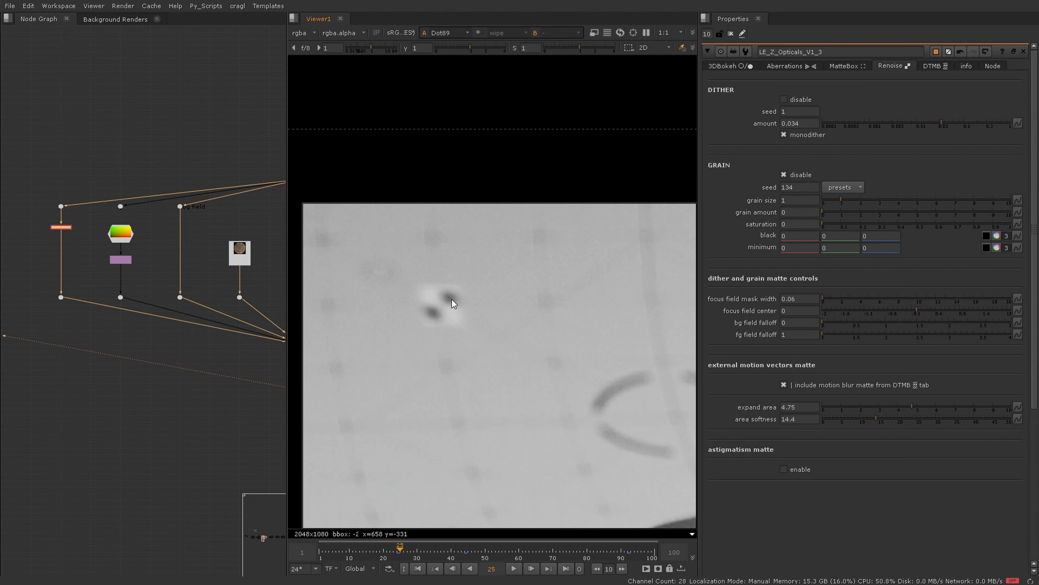
scroll(433, 321, up, 5)
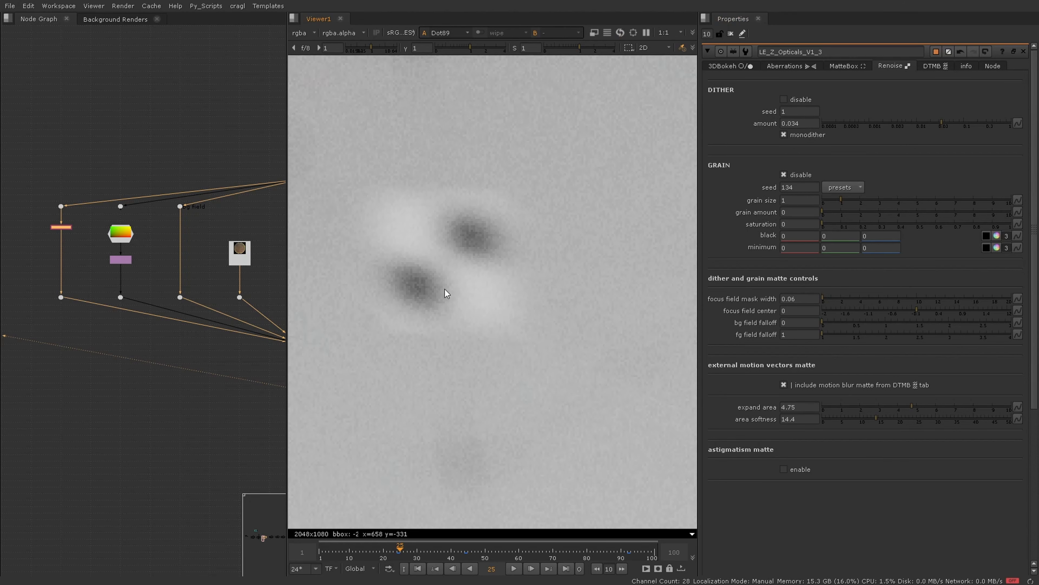
Disable and re-enable the motion vectors blur twice to compare the checkered sphere with and without it
click(733, 66)
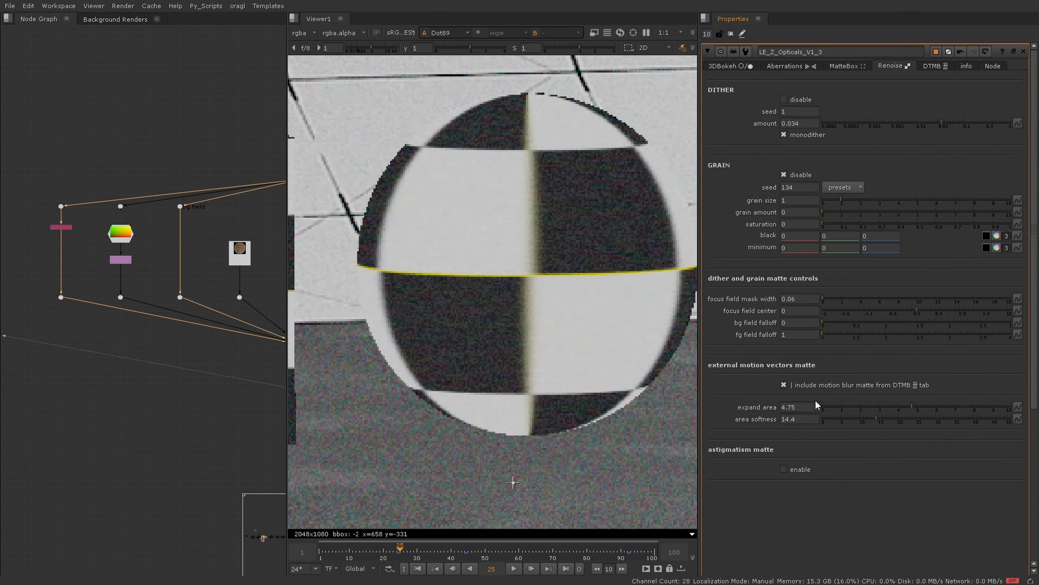
click(940, 66)
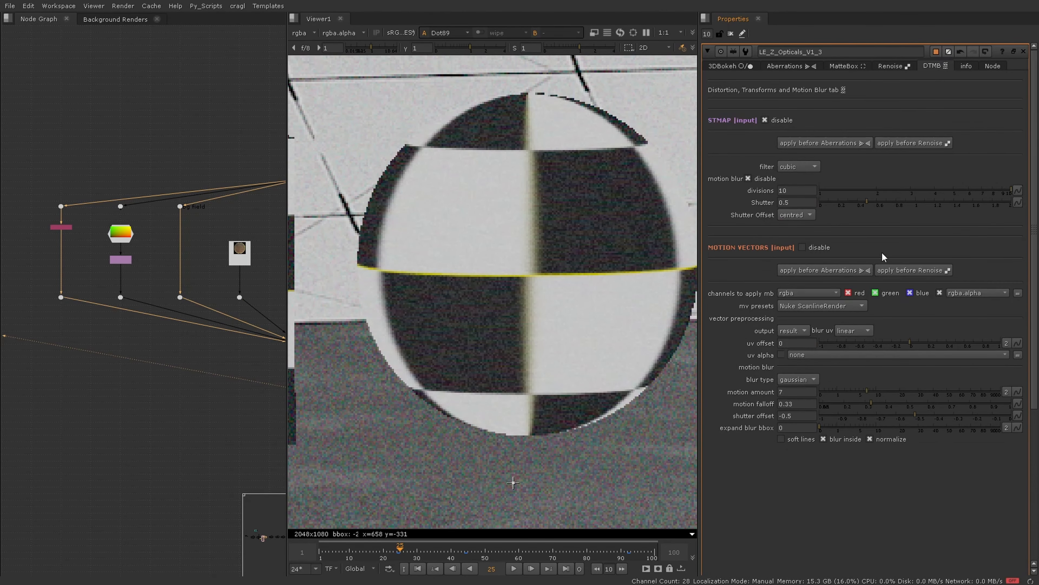
click(821, 248)
click(822, 249)
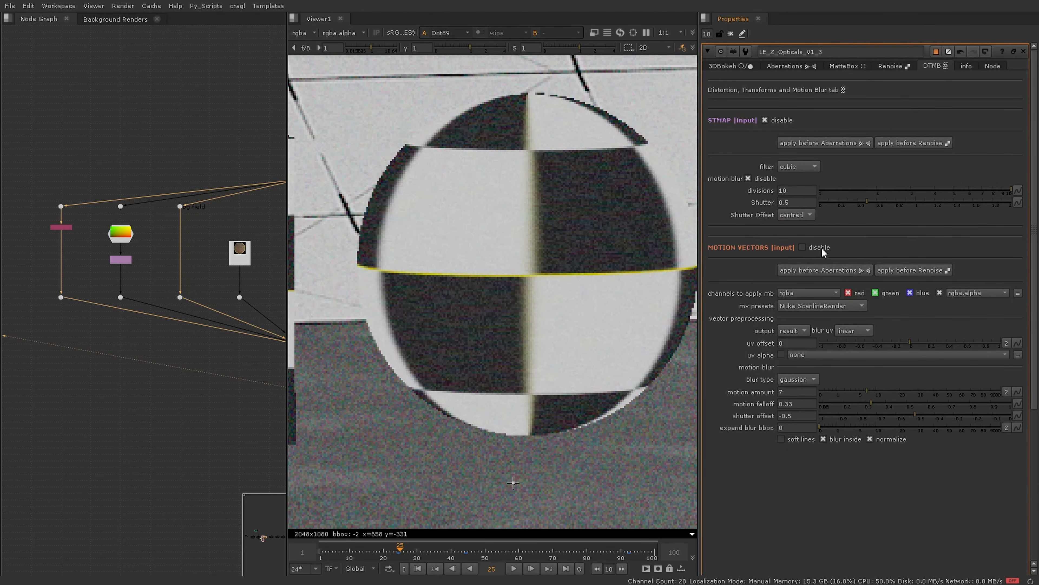
click(825, 250)
click(831, 248)
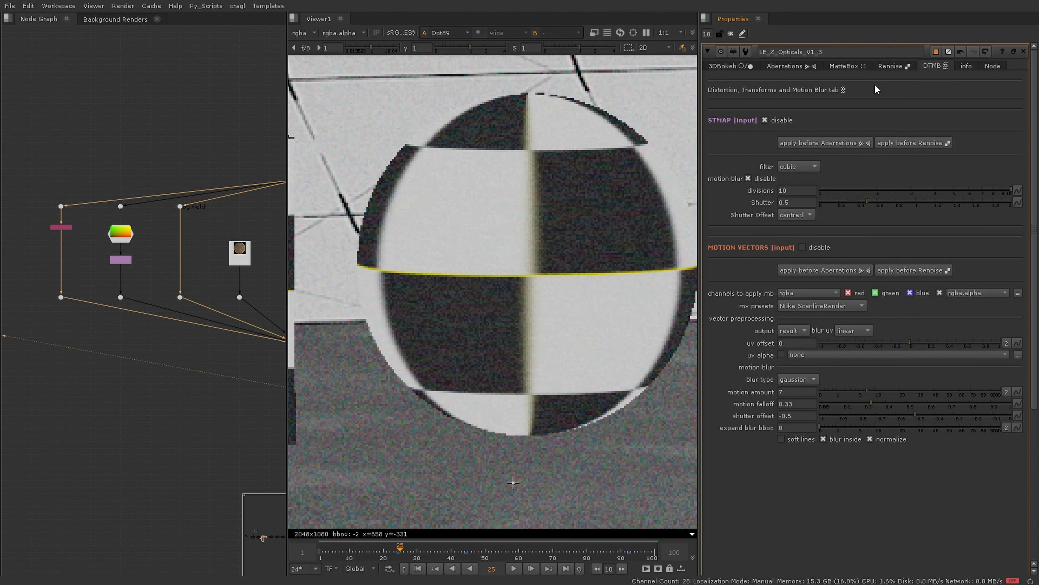
Exclude and re-include the DTMB motion blur matte in the Renoise settings to compare the noise on the motion-blurred sphere
click(896, 69)
click(831, 385)
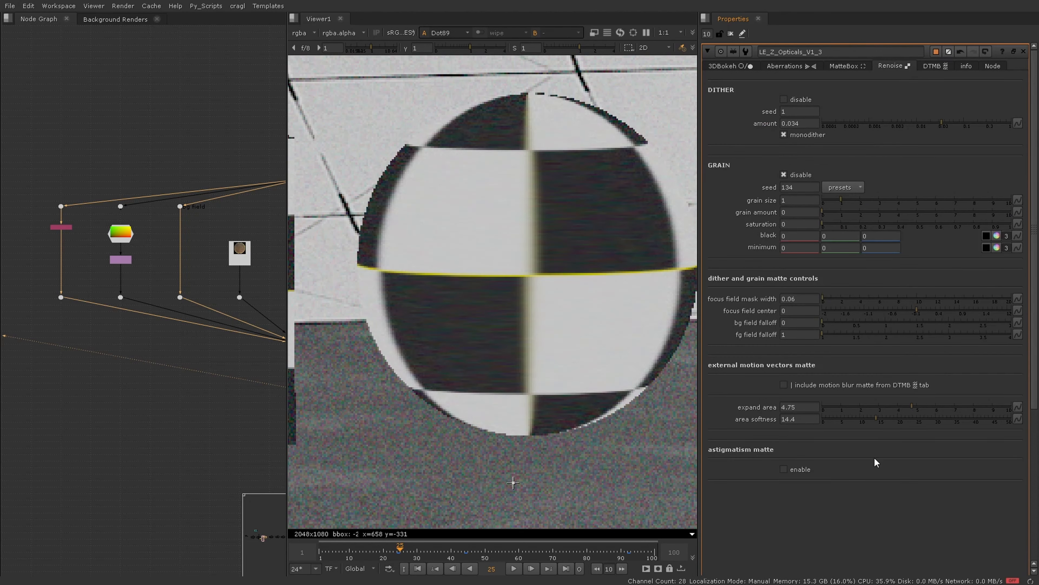
click(820, 389)
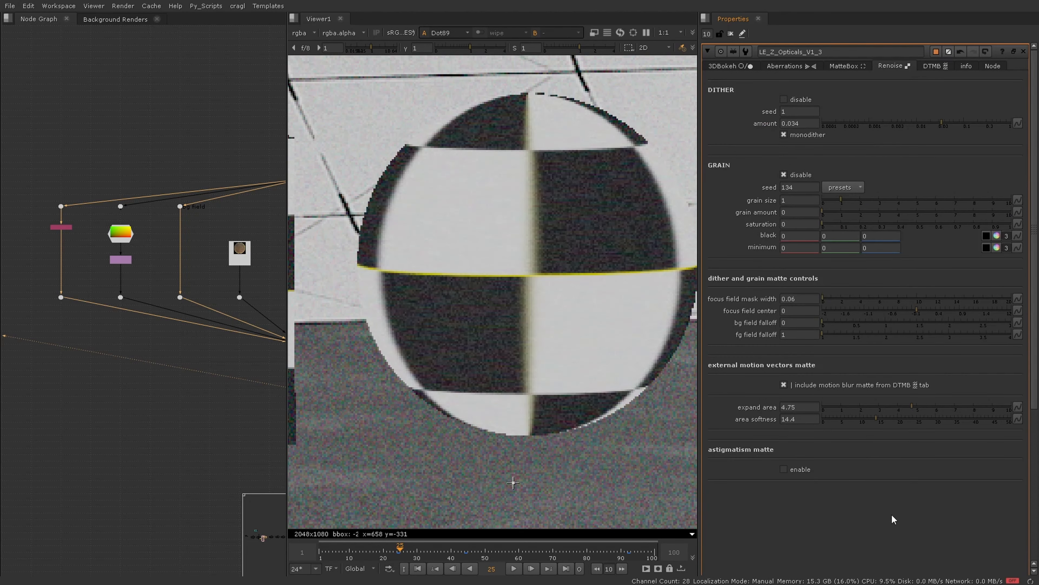